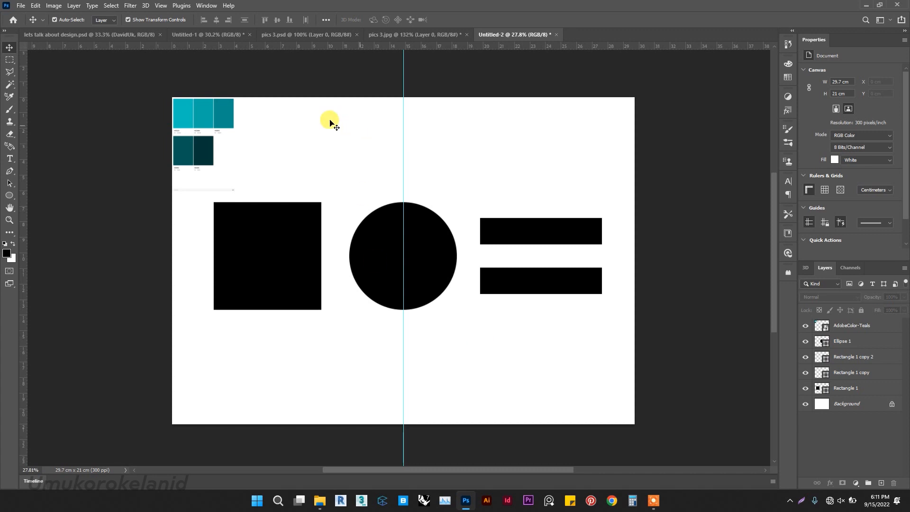
- Examine the teal colour palette and the black square, circle and bars on the canvas
scroll(174, 99, up, 1)
scroll(142, 97, up, 4)
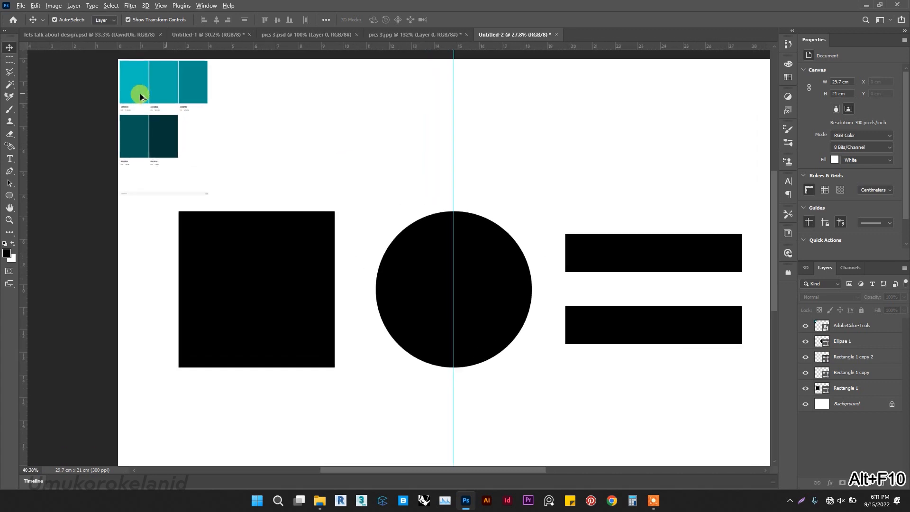
scroll(141, 95, up, 3)
scroll(142, 96, down, 2)
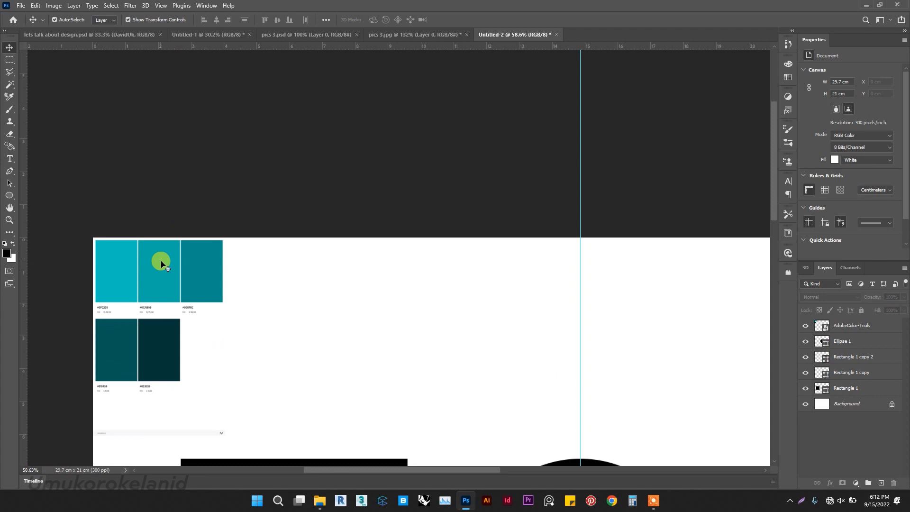
scroll(183, 240, down, 3)
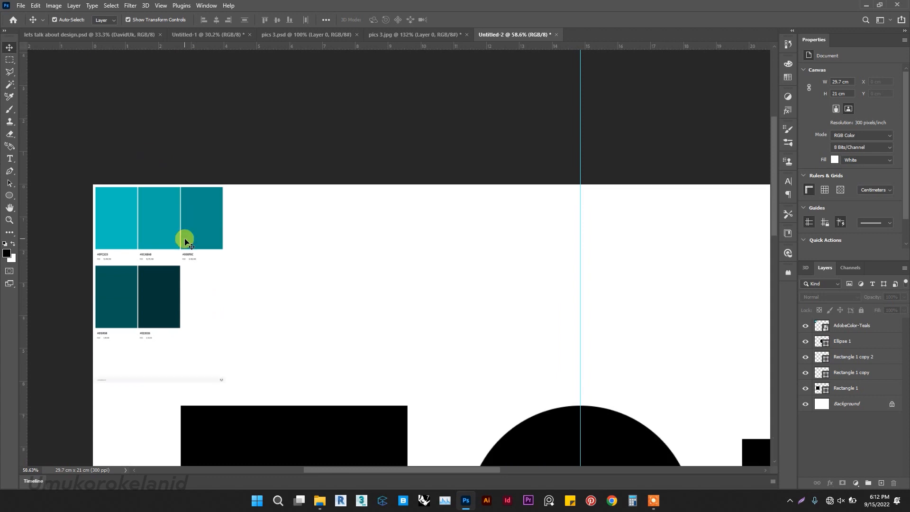
scroll(316, 242, down, 4)
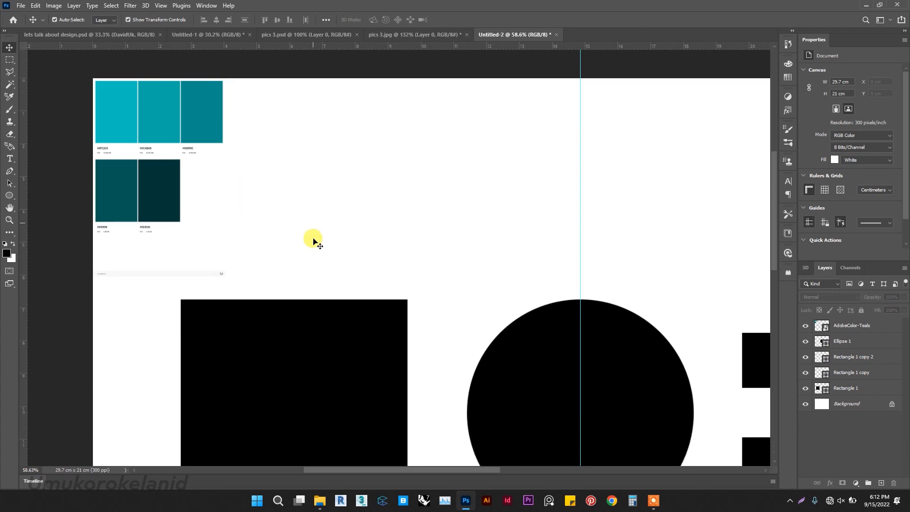
key(alt+F10)
scroll(315, 262, down, 2)
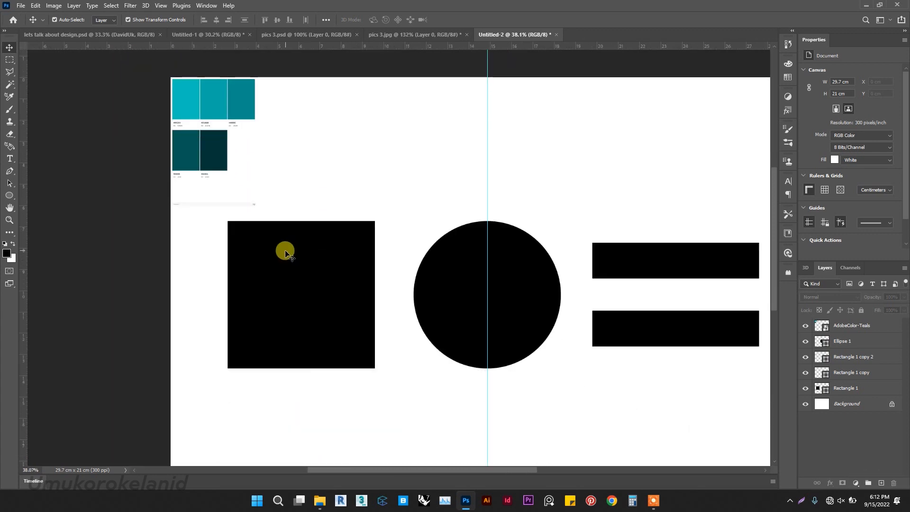
key(ctrl+F10)
scroll(274, 246, right, 3)
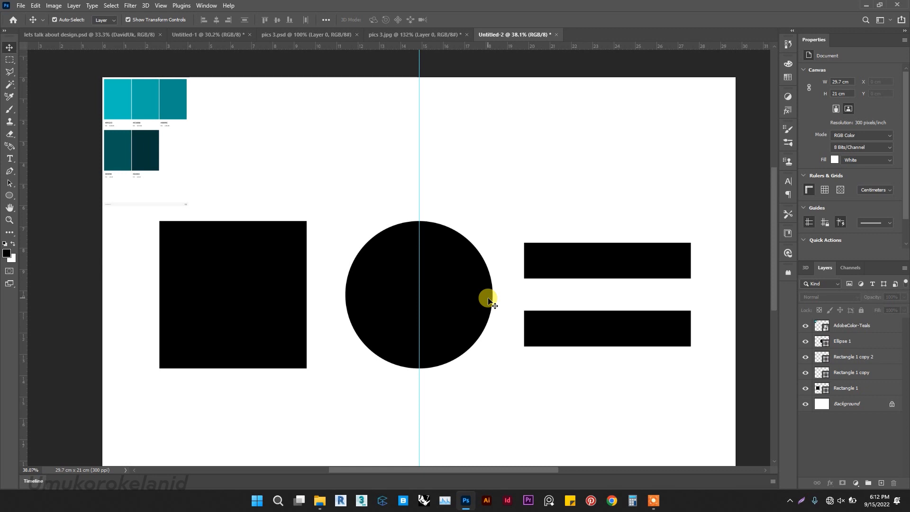
click(247, 306)
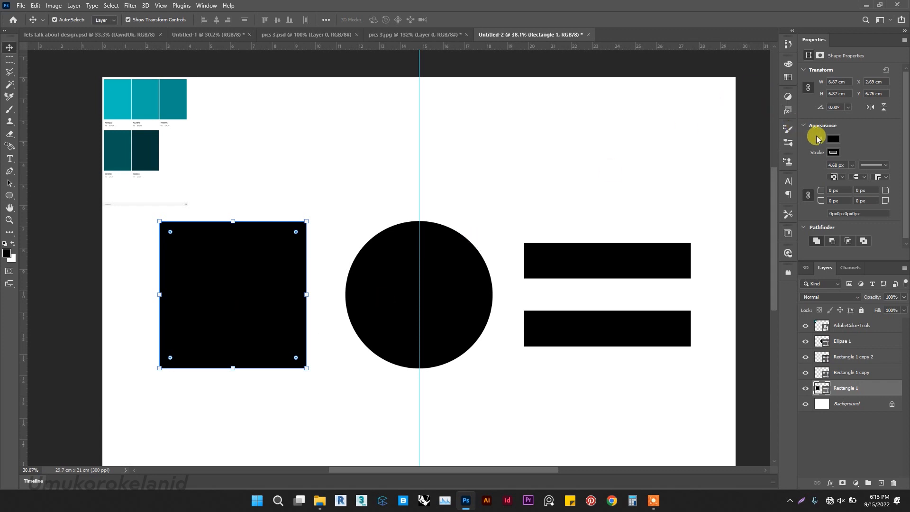
click(830, 141)
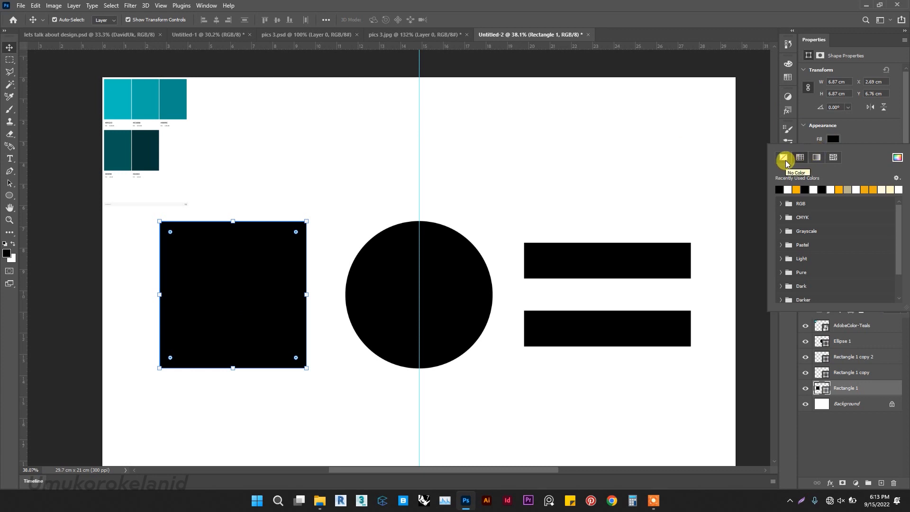
click(848, 130)
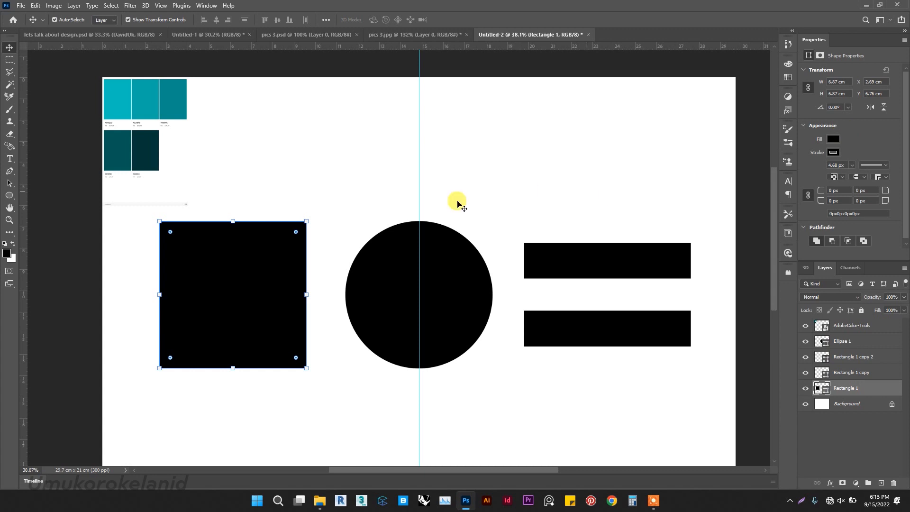
click(461, 186)
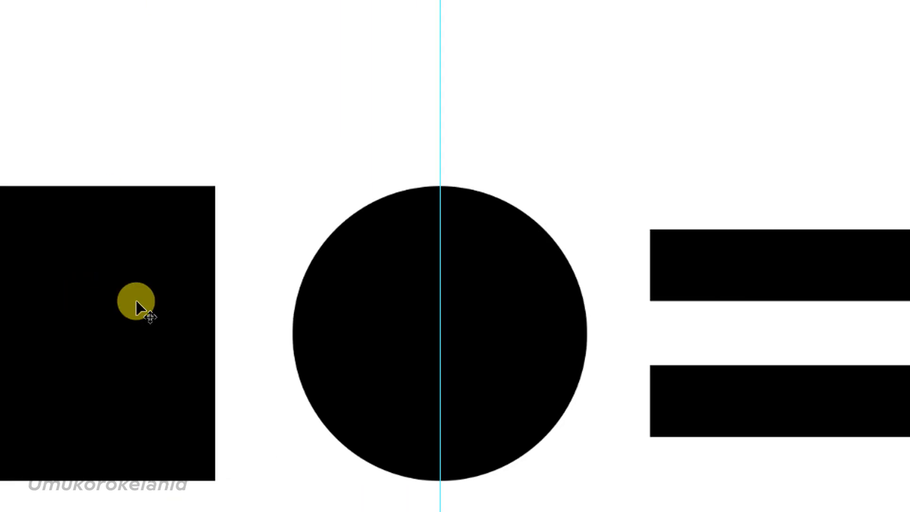
- Change the fill type of the black square, Rectangle 1, from solid colour to gradient
click(136, 308)
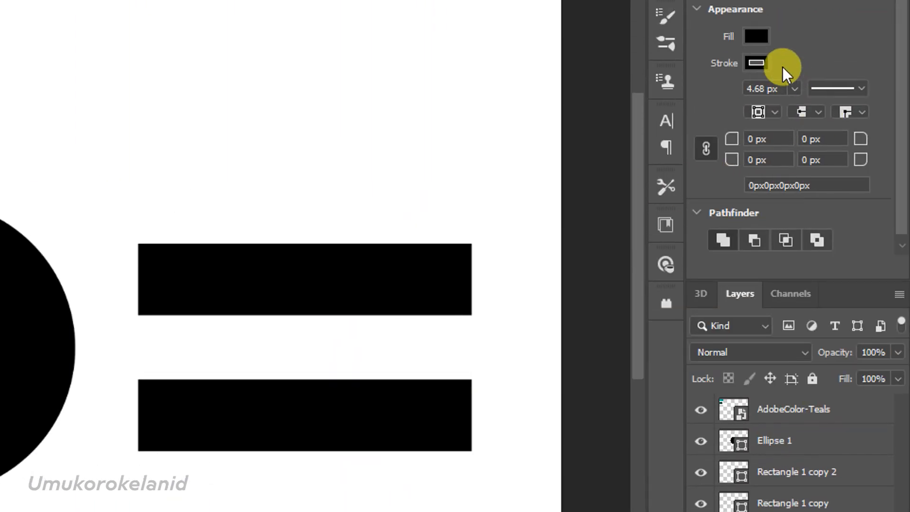
click(759, 38)
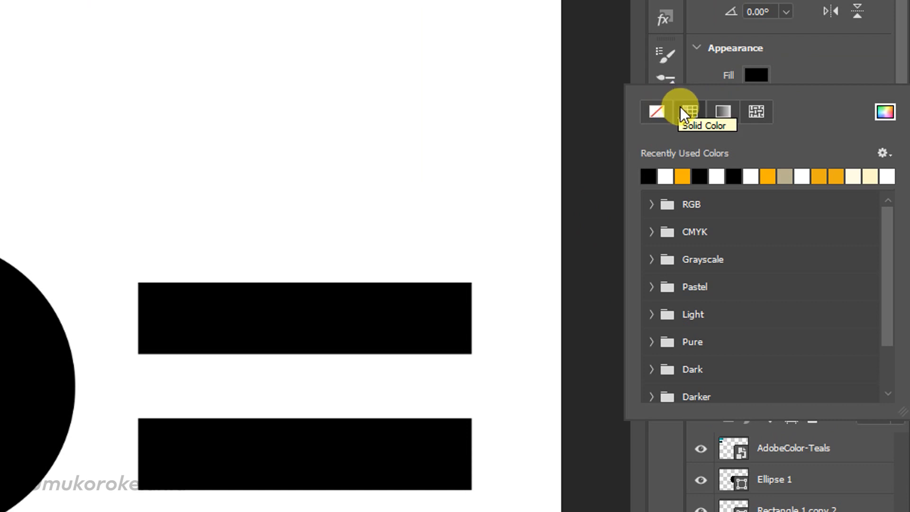
click(721, 112)
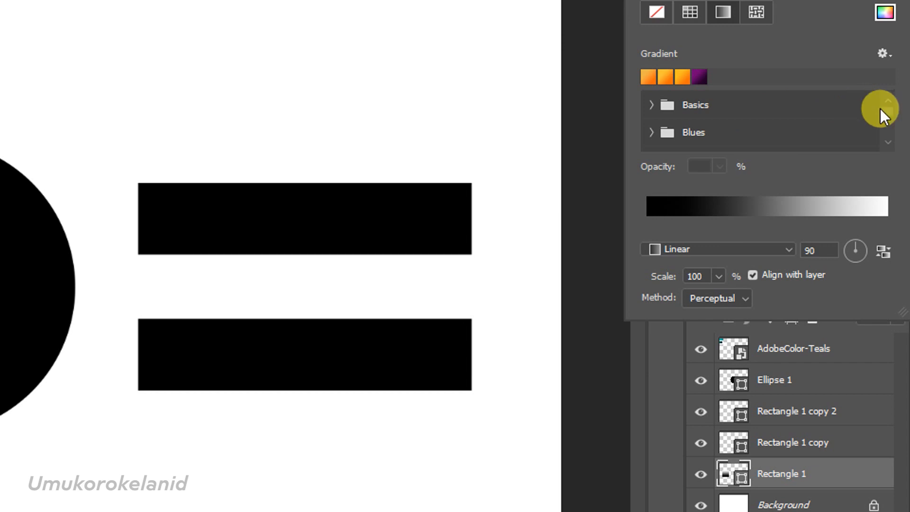
scroll(883, 115, down, 3)
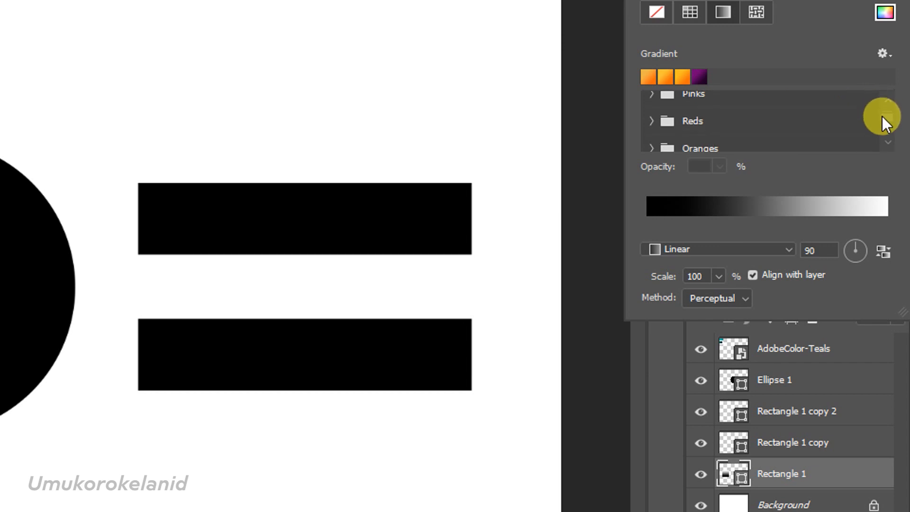
scroll(883, 113, up, 3)
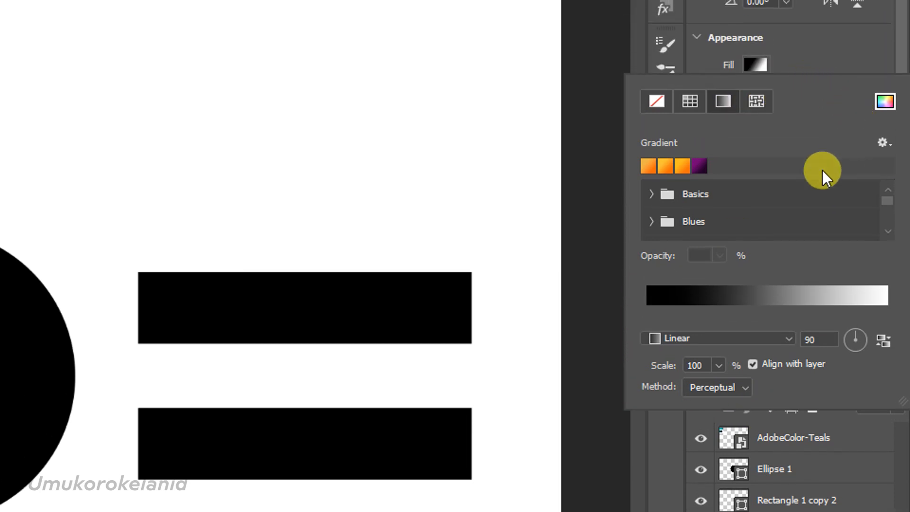
- Try each of the three Basics gradient presets on the square's fill, ending on the black-to-white one
click(649, 192)
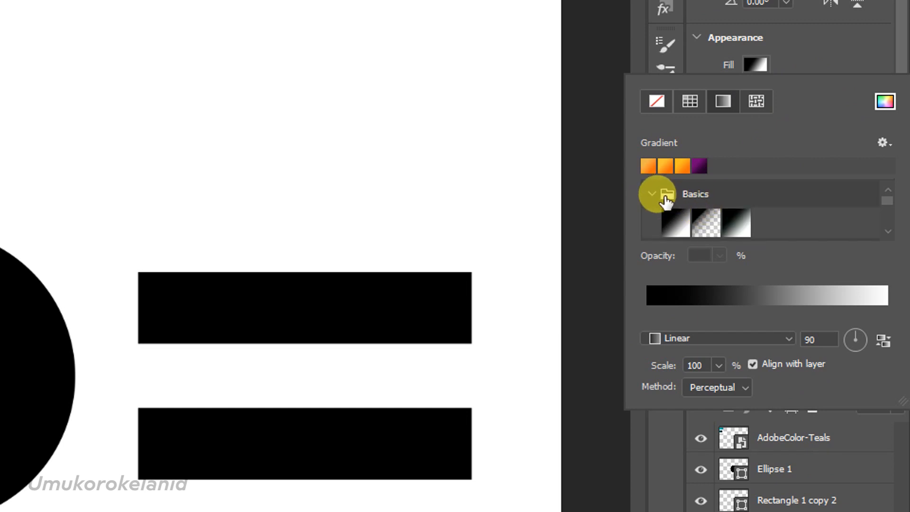
click(699, 227)
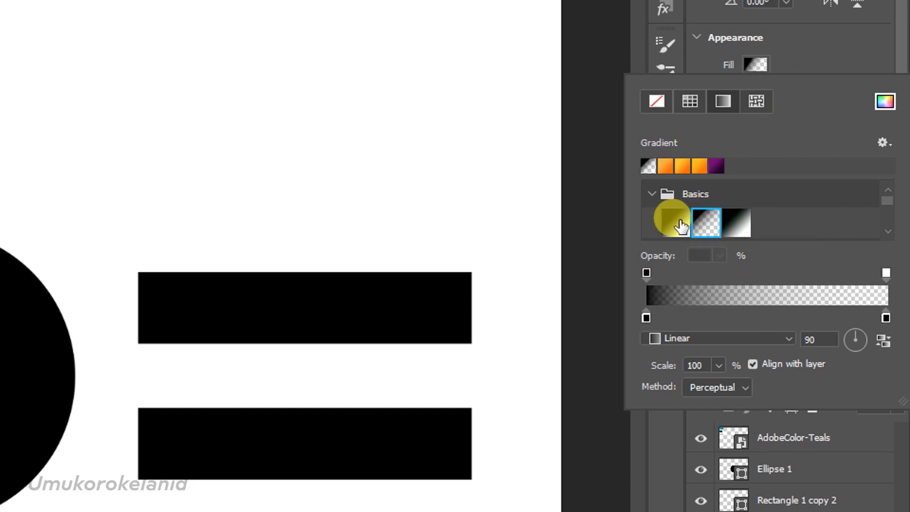
click(674, 222)
click(731, 223)
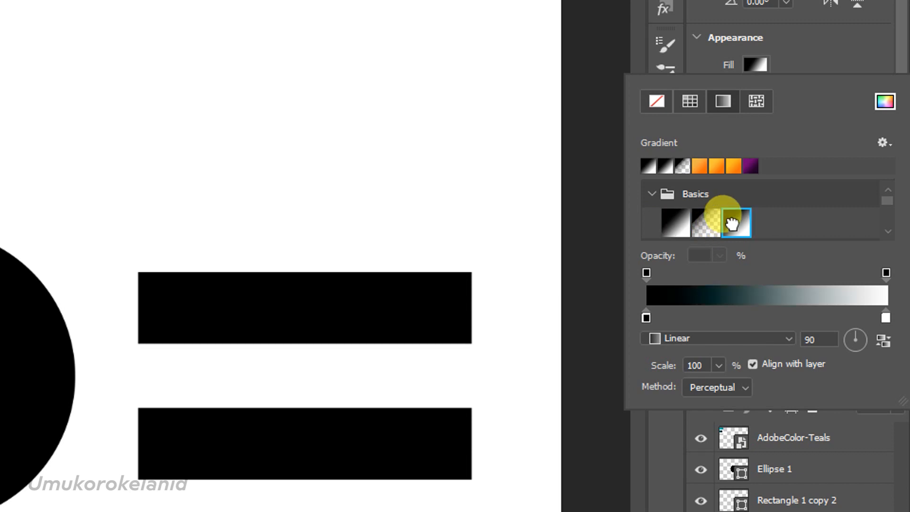
click(674, 221)
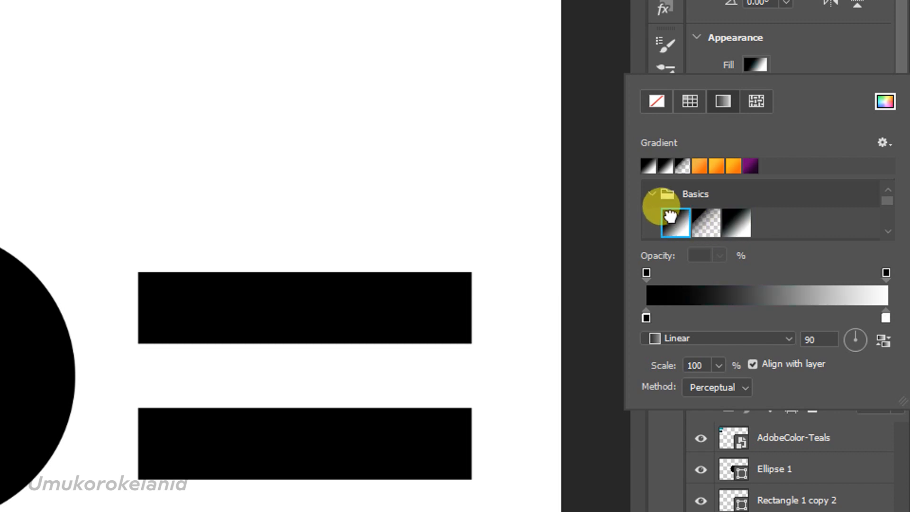
click(652, 194)
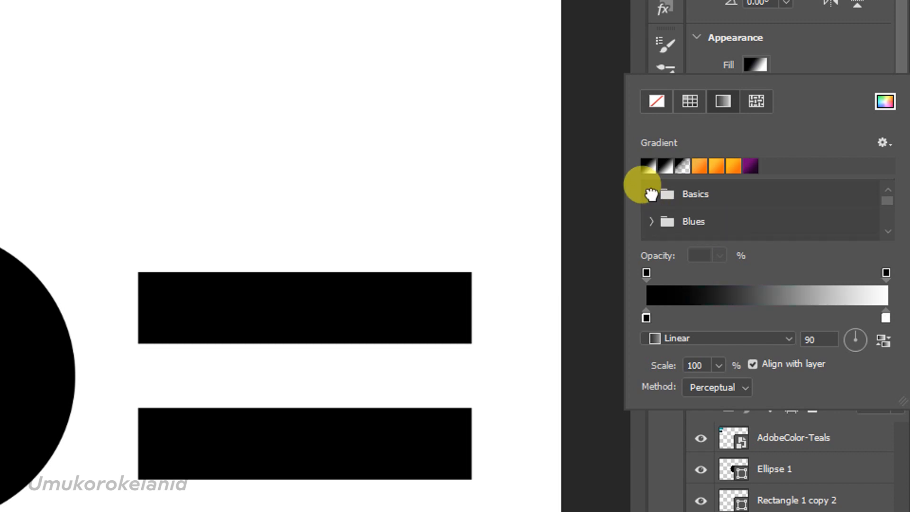
- Try several Blues gradient presets on the square's fill, including Blue_03 and the first pale blue one
click(664, 219)
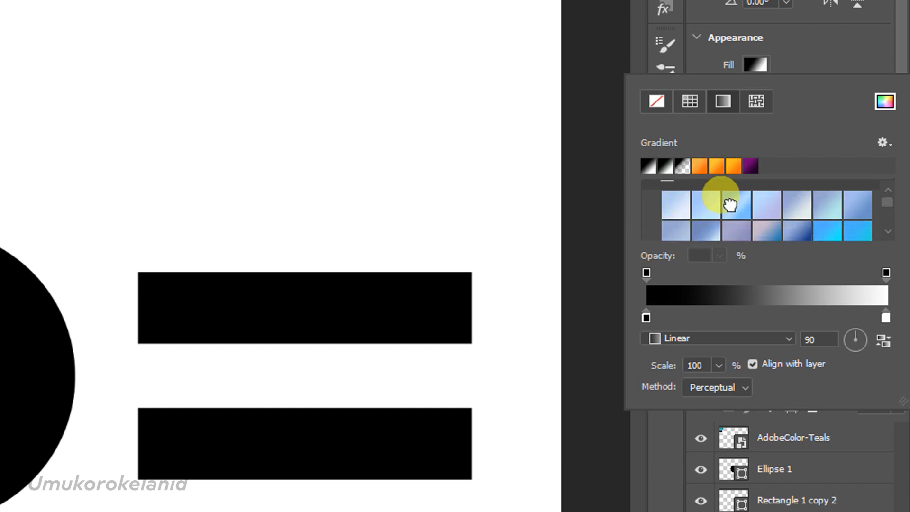
click(731, 209)
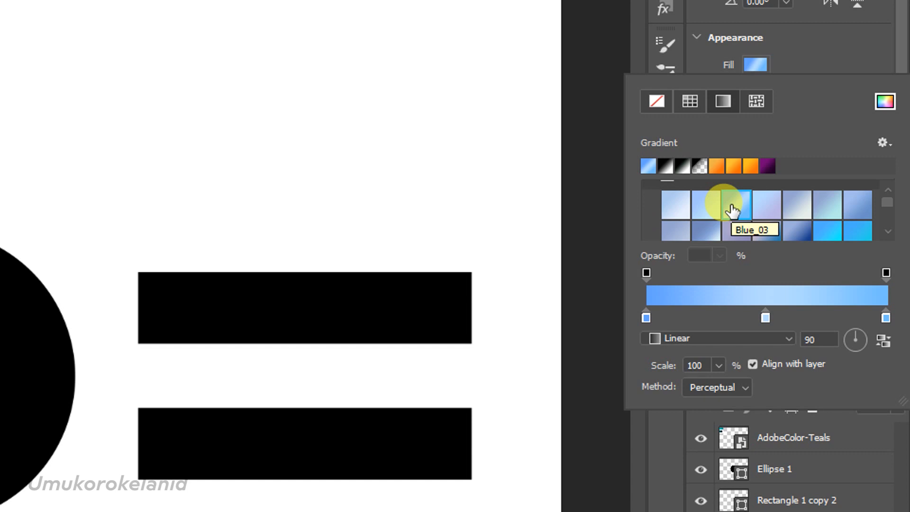
click(789, 207)
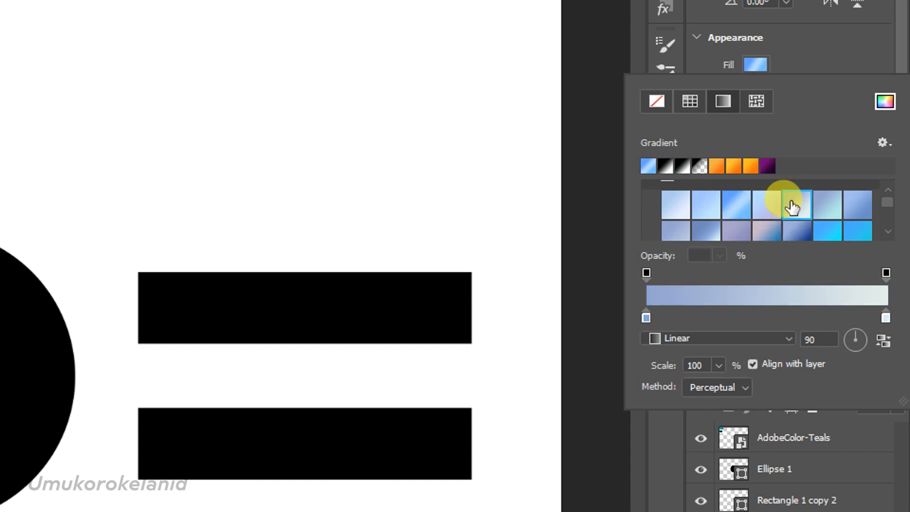
click(678, 218)
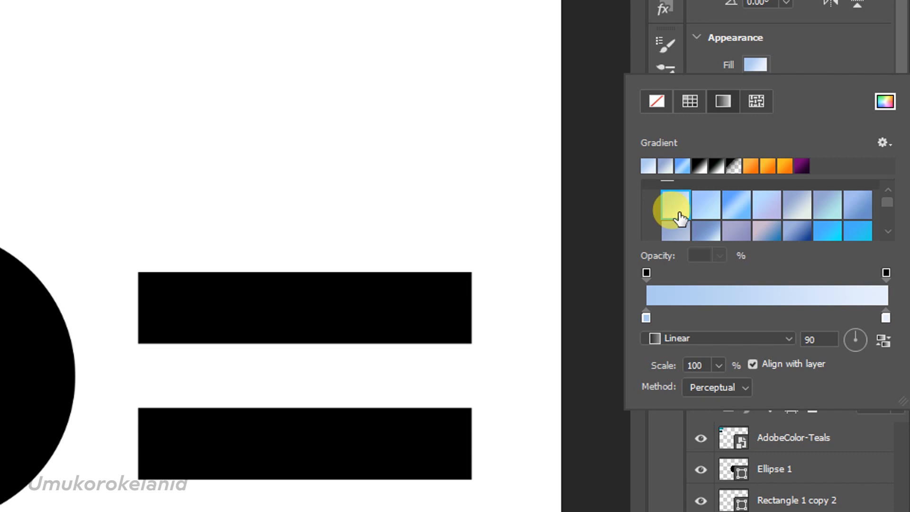
scroll(726, 204, up, 2)
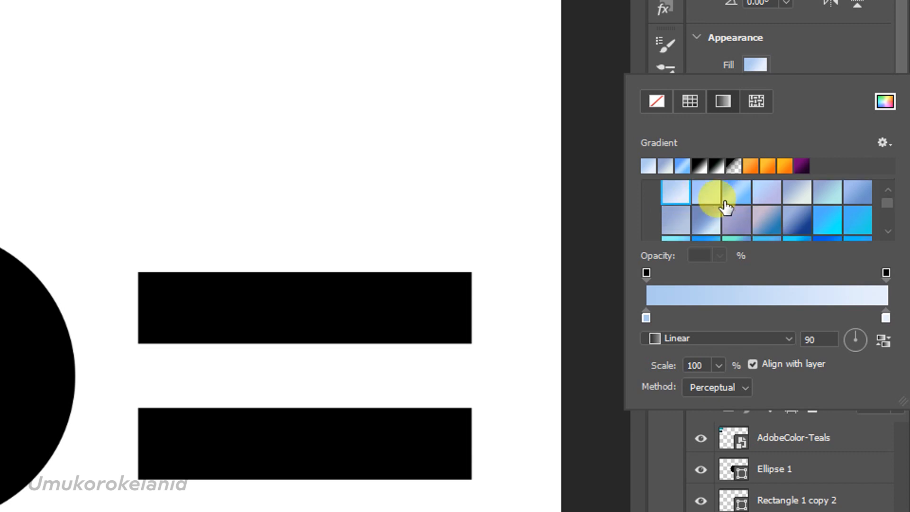
click(661, 201)
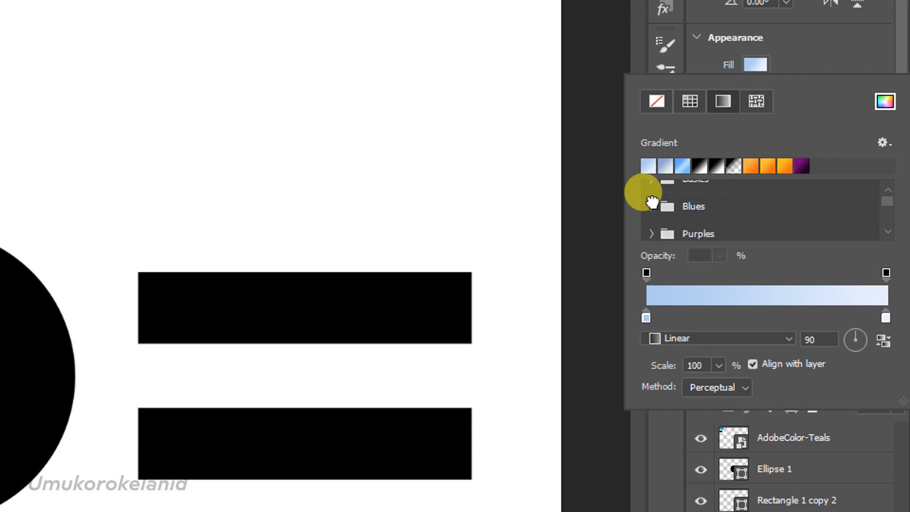
- Browse the other gradient preset groups and apply the black-to-white Basics preset to the square's fill
scroll(673, 220, down, 3)
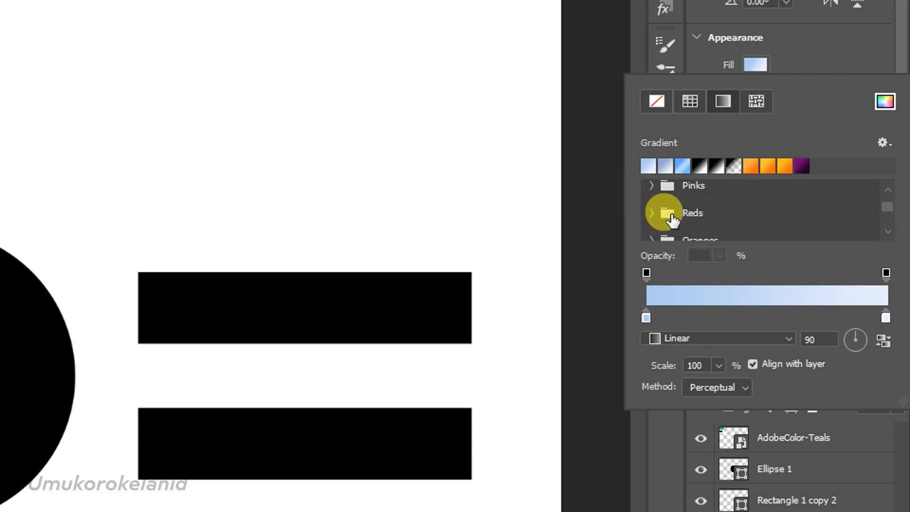
scroll(672, 219, down, 3)
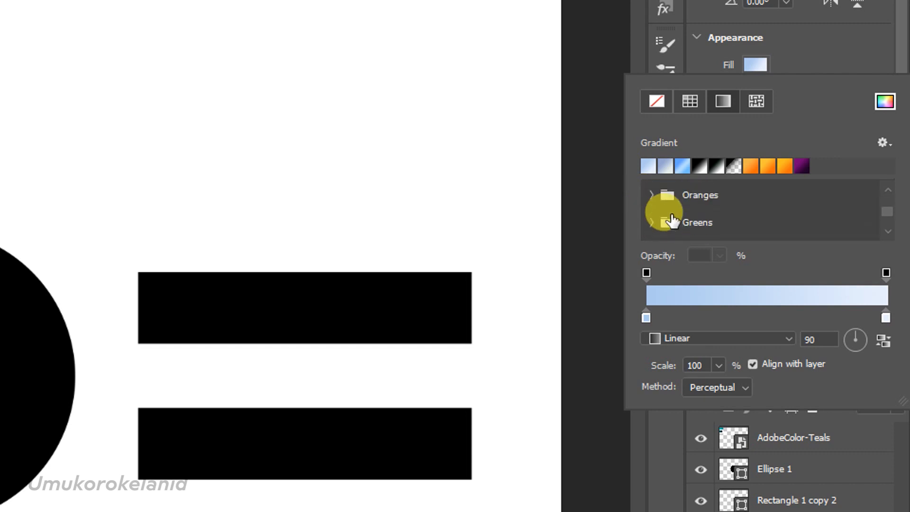
scroll(672, 220, down, 3)
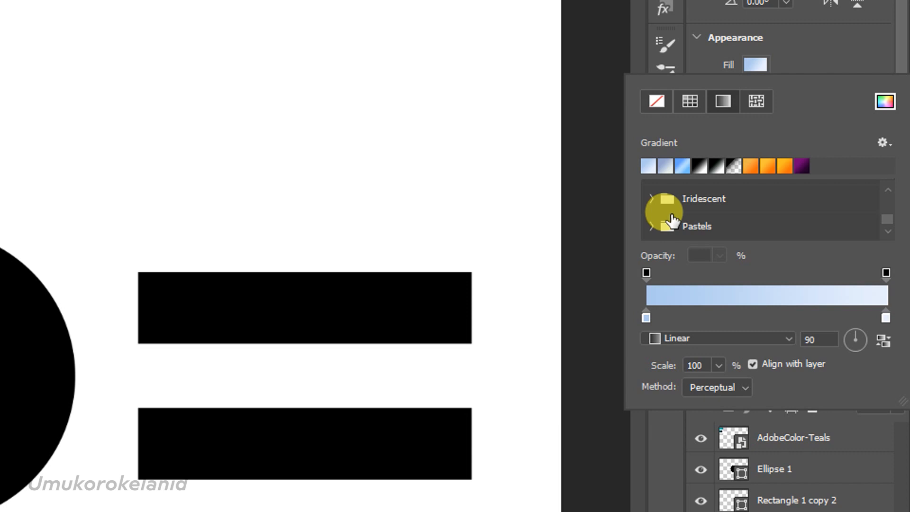
scroll(674, 221, up, 8)
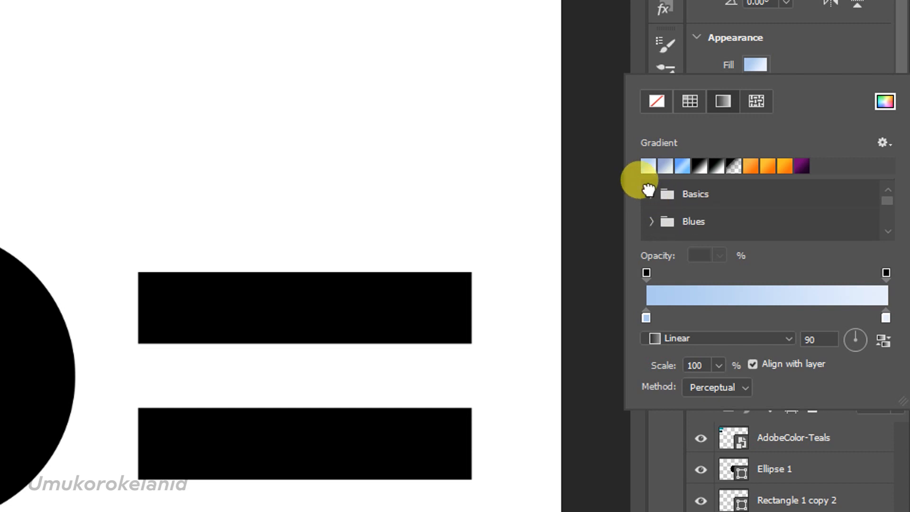
click(649, 192)
click(674, 219)
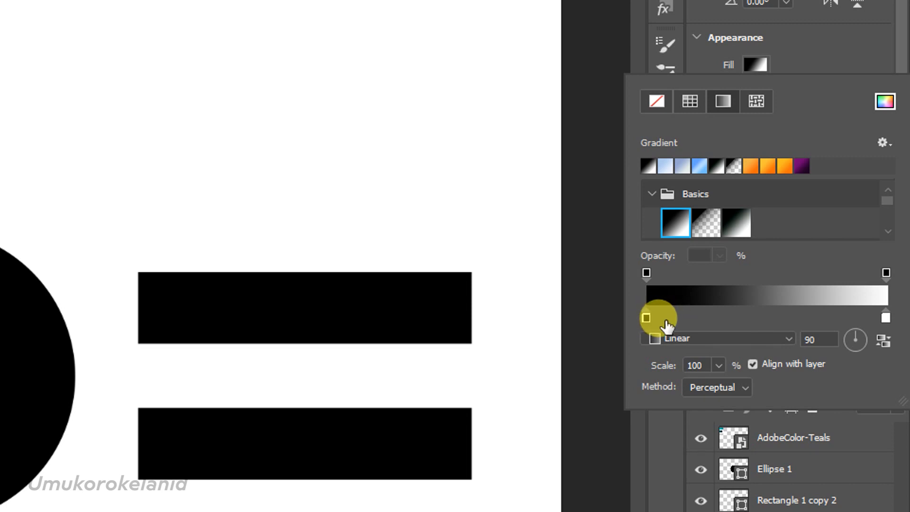
- Recolour the gradient's black colour stop with the darkest teal sampled from the palette image, 023536
click(646, 318)
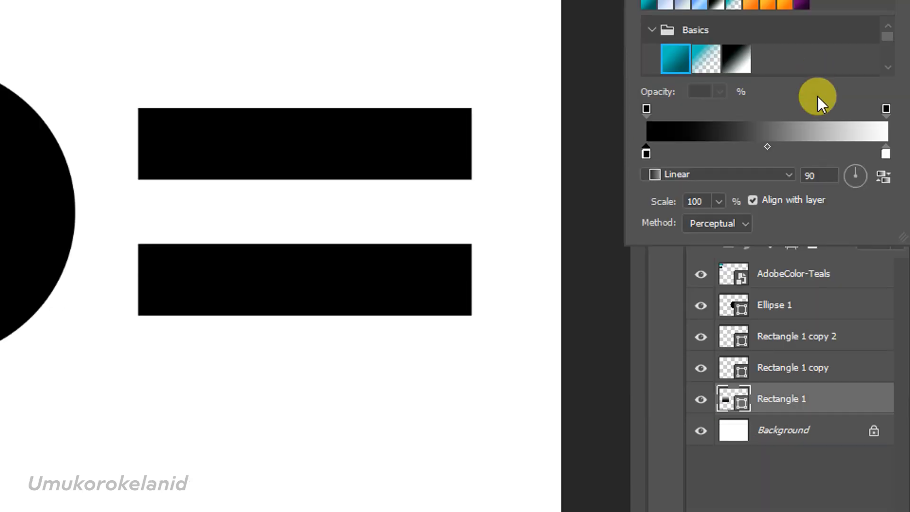
double_click(646, 155)
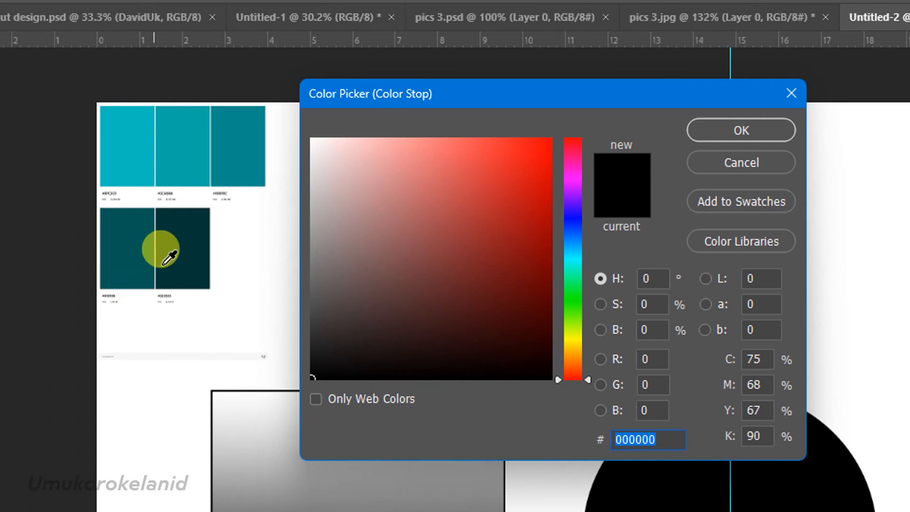
click(203, 245)
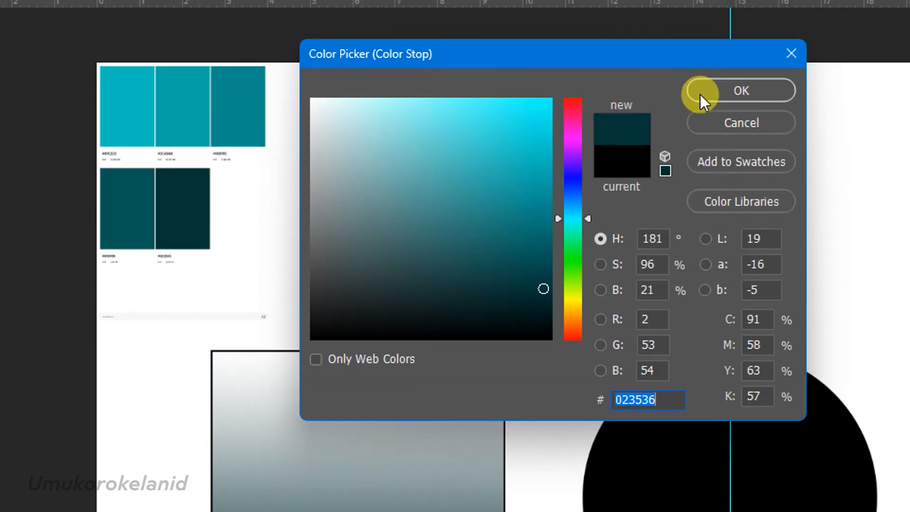
click(698, 91)
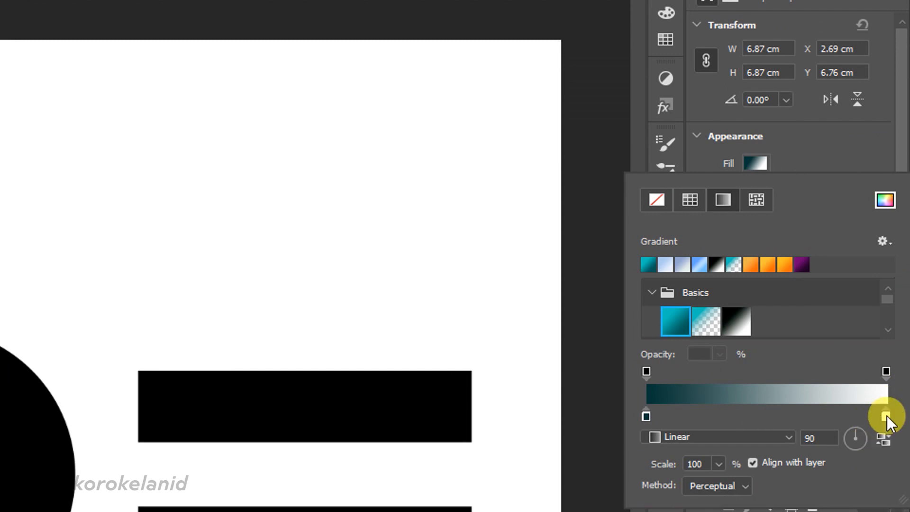
- Recolour the gradient's white colour stop with the lightest teal sampled from the palette image, 0fc2bf
double_click(887, 416)
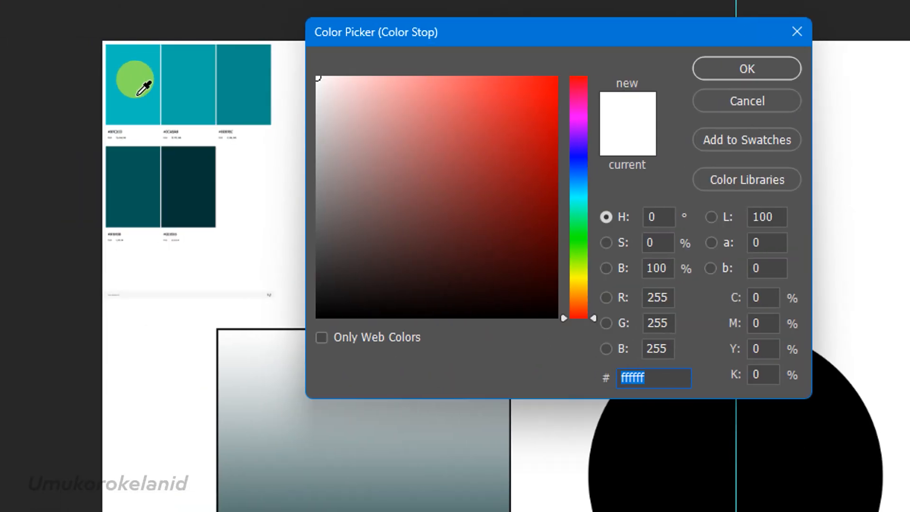
click(137, 94)
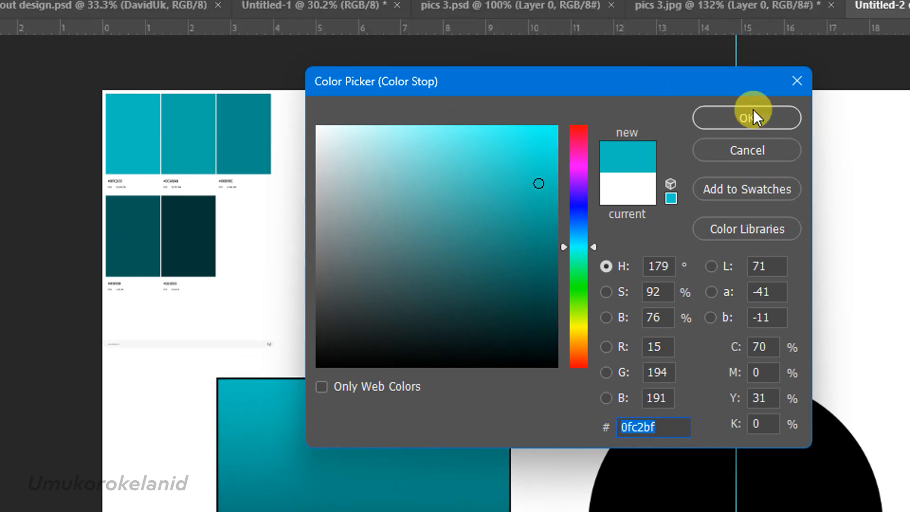
click(753, 110)
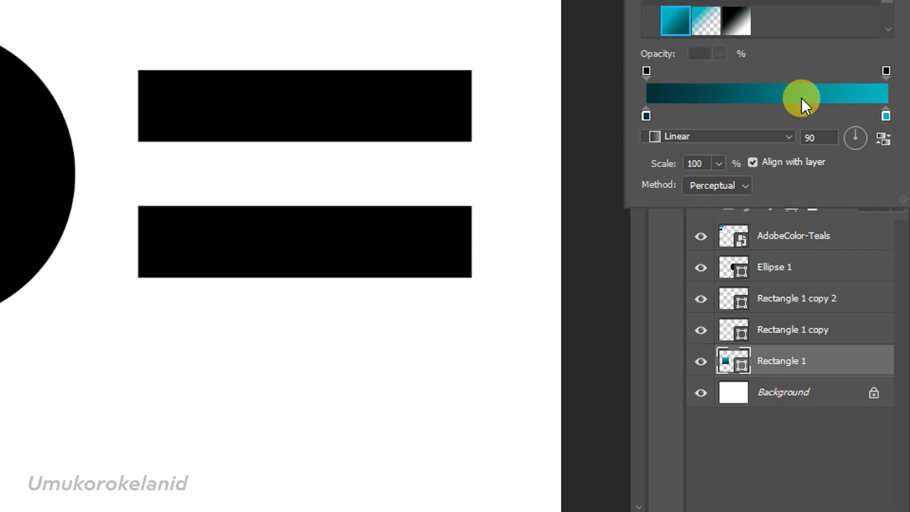
- Add a colour stop near the middle of the square's gradient and recolour it with the palette's second-lightest teal, 0caba7
click(770, 108)
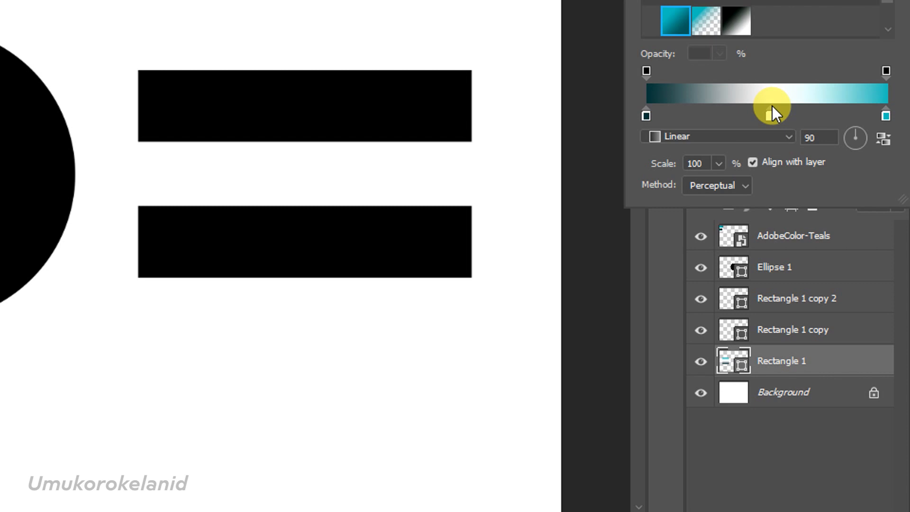
click(772, 118)
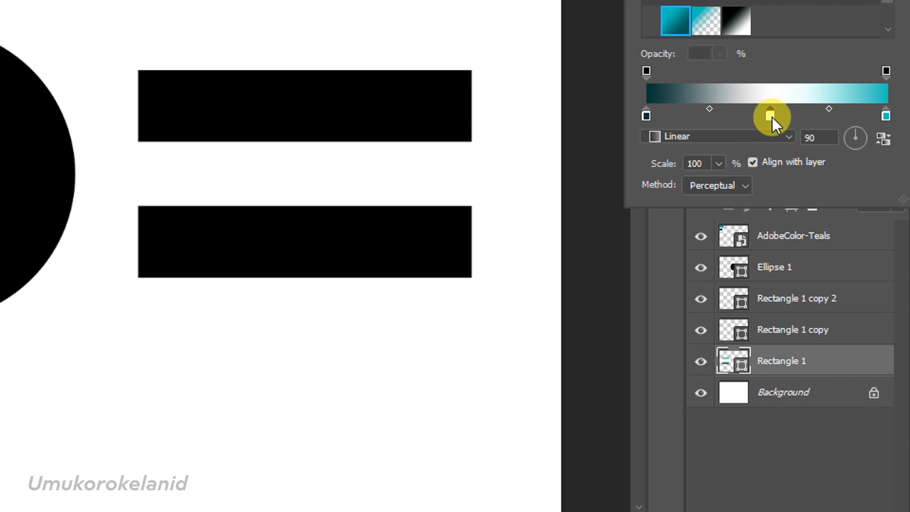
double_click(771, 116)
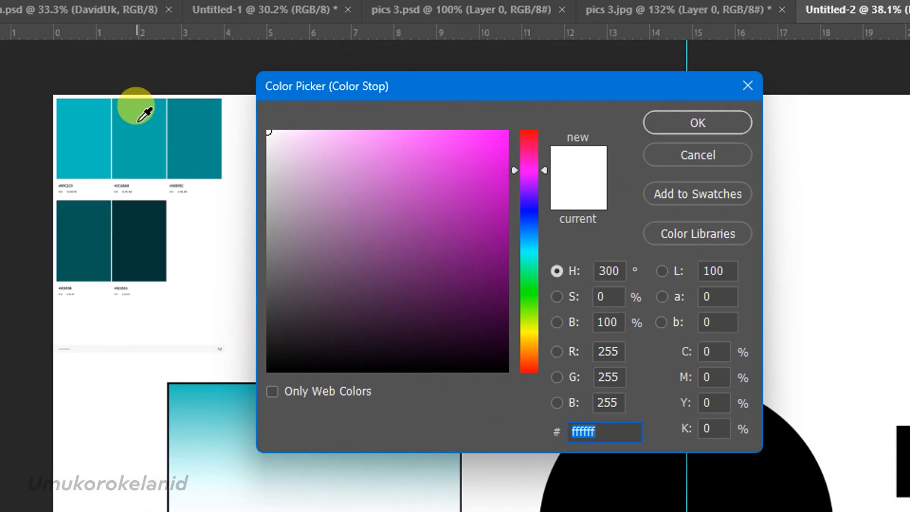
click(390, 131)
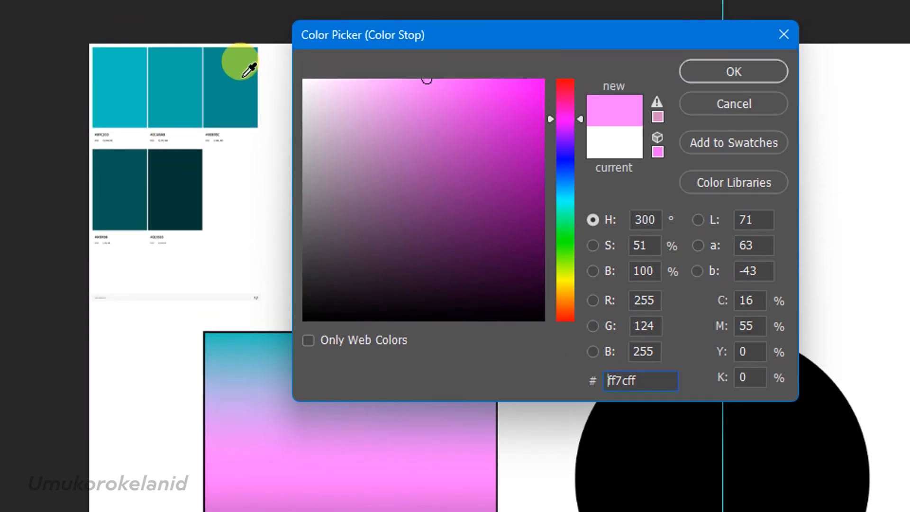
click(244, 76)
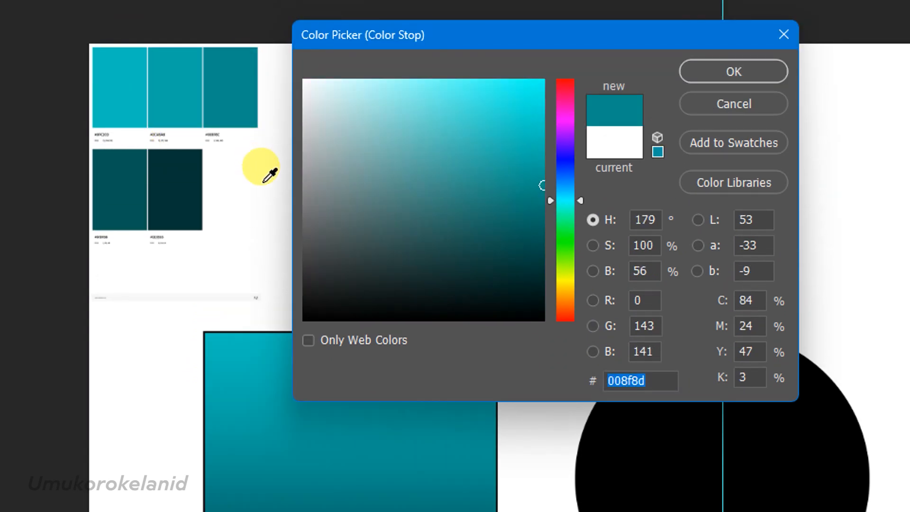
click(180, 88)
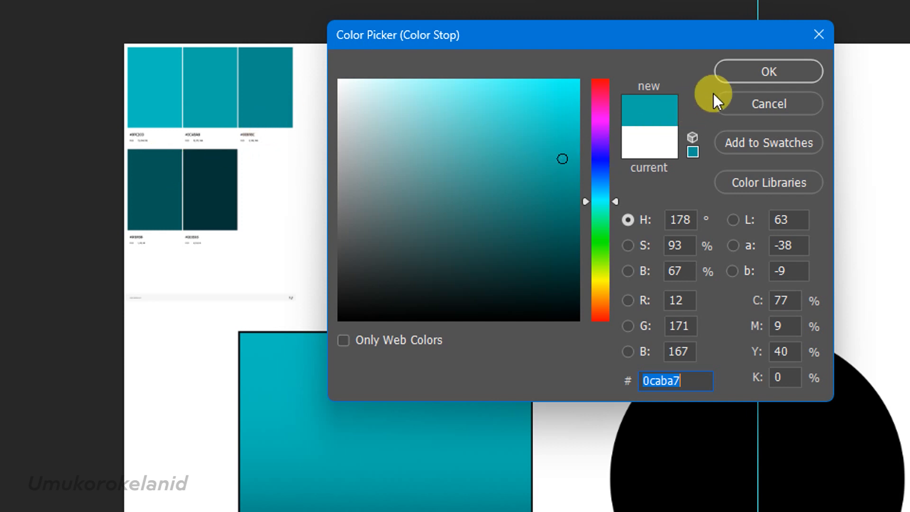
click(754, 80)
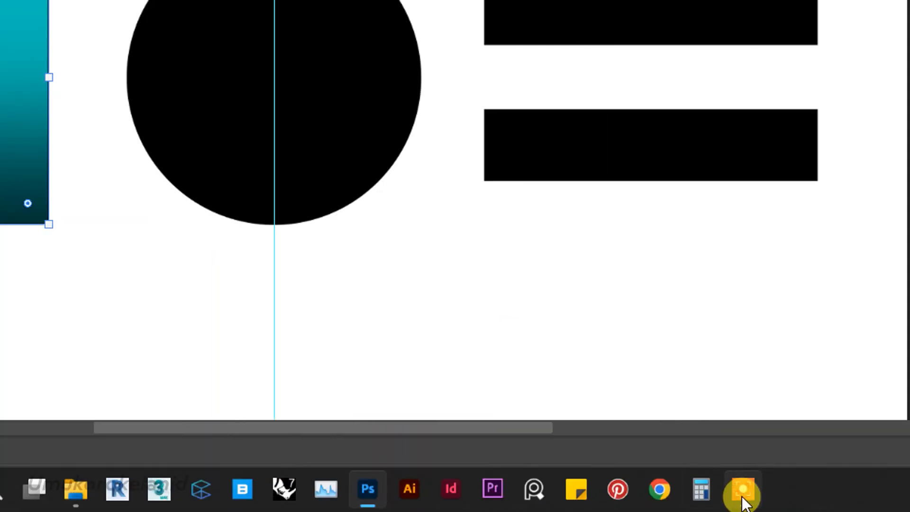
click(748, 502)
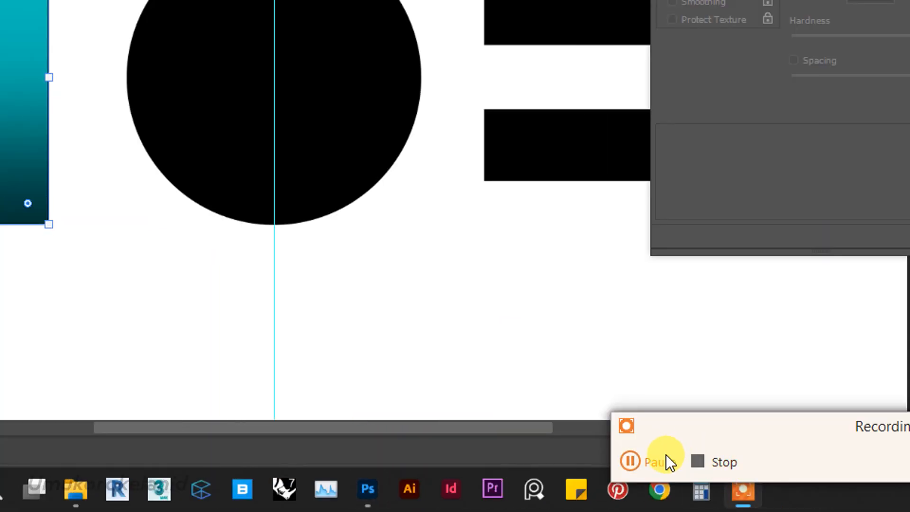
click(666, 460)
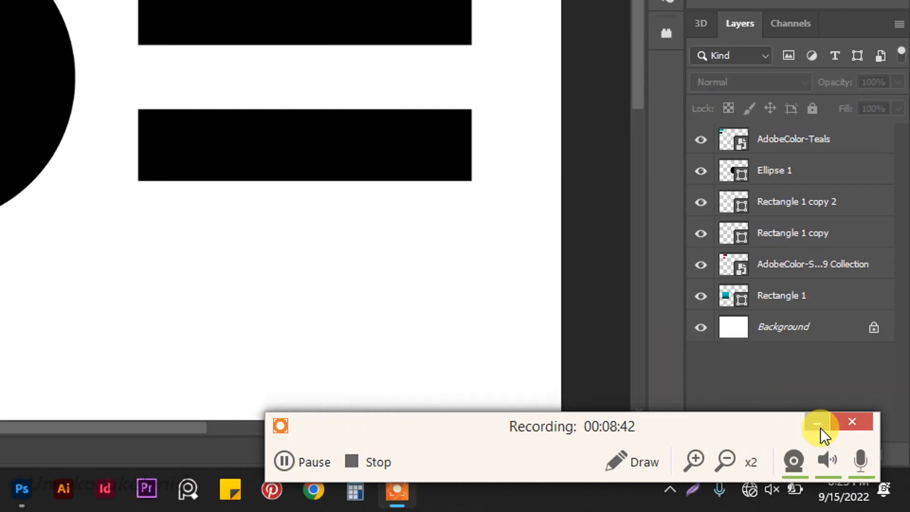
click(819, 426)
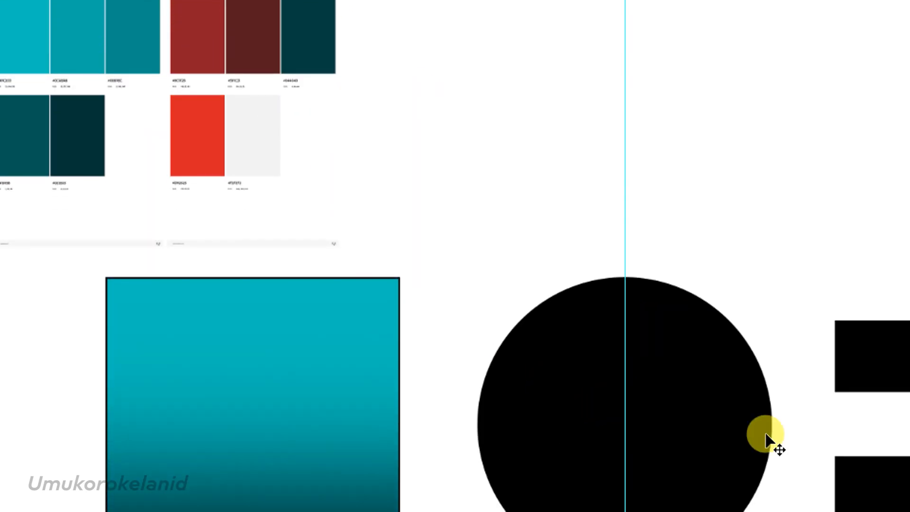
- Change the black circle's fill from a solid colour to a linear black-to-white gradient
click(767, 439)
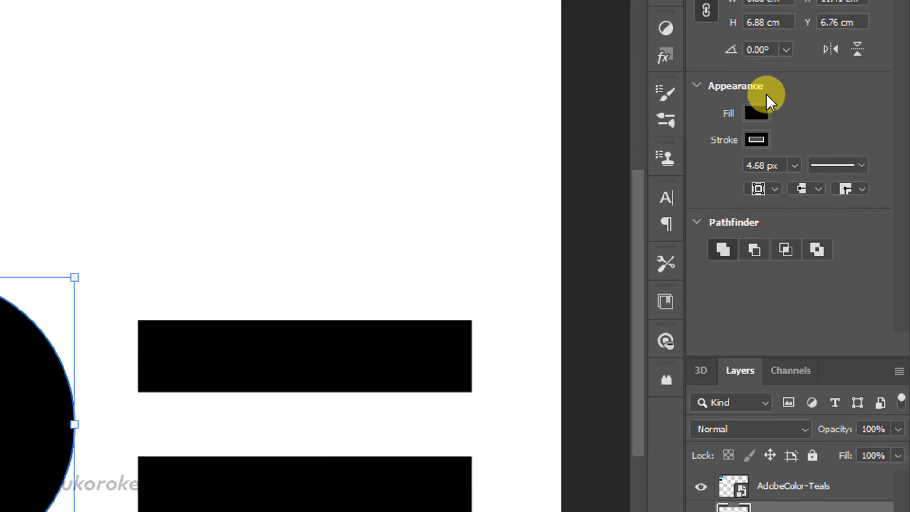
click(757, 114)
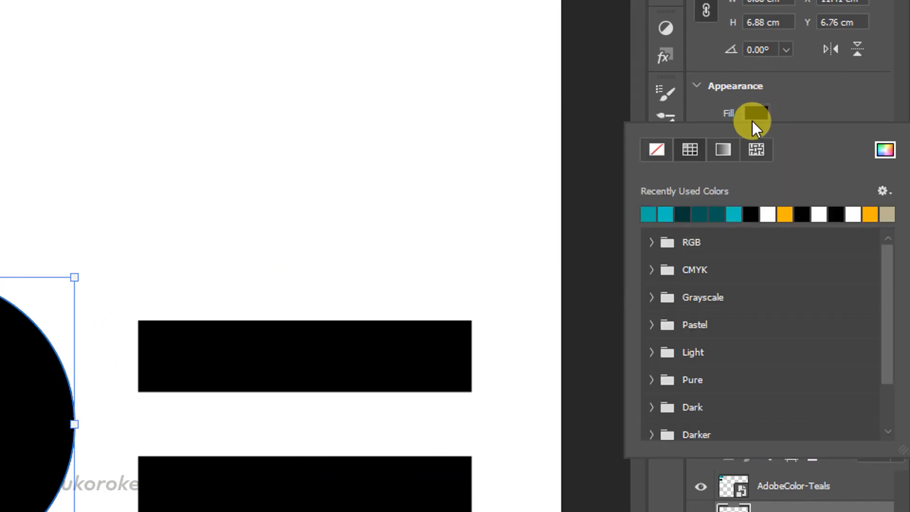
click(730, 147)
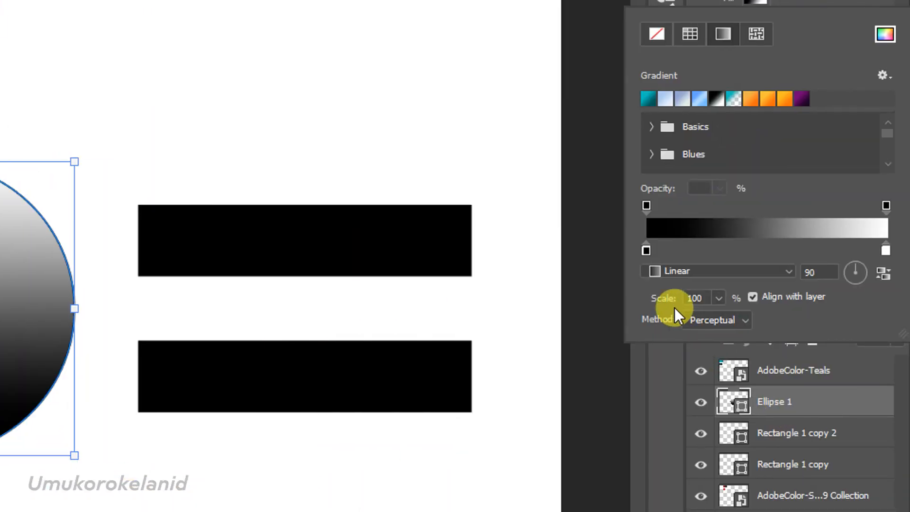
- Recolour the black stop of the circle's gradient with the dark maroon sampled from the red palette image, 591c21
click(647, 249)
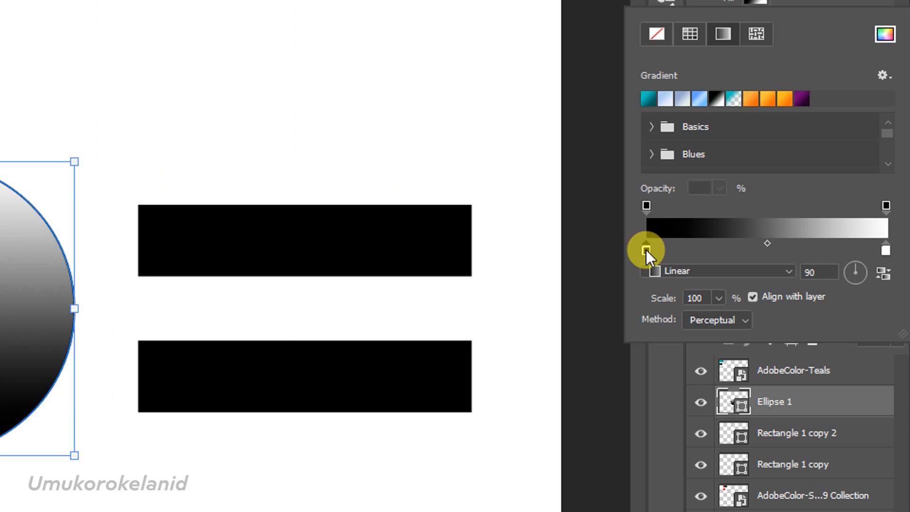
double_click(647, 249)
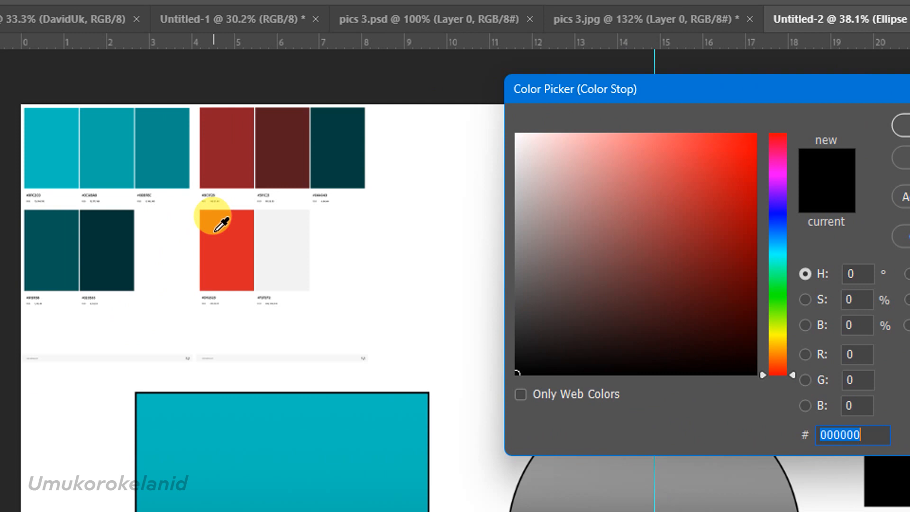
click(296, 145)
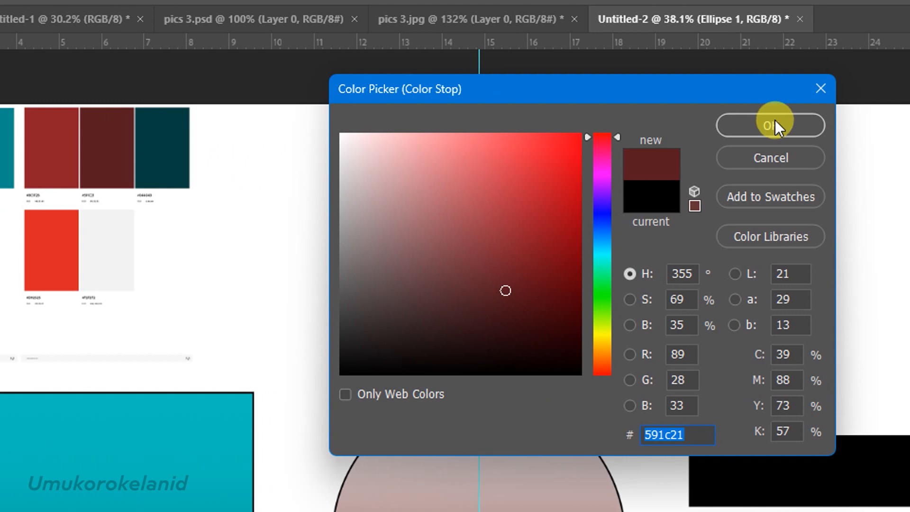
click(791, 124)
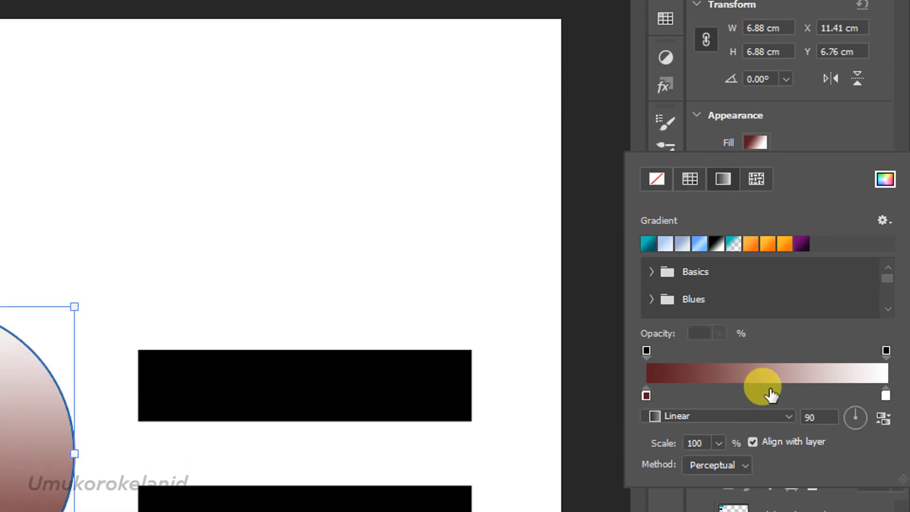
- Add a colour stop at the middle of the circle's gradient and recolour it with the palette's bright red, d92526
click(768, 395)
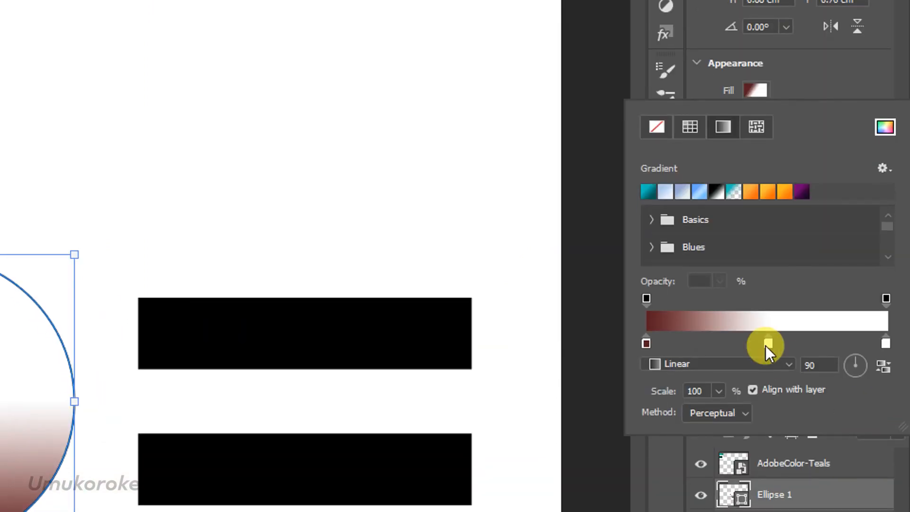
click(767, 344)
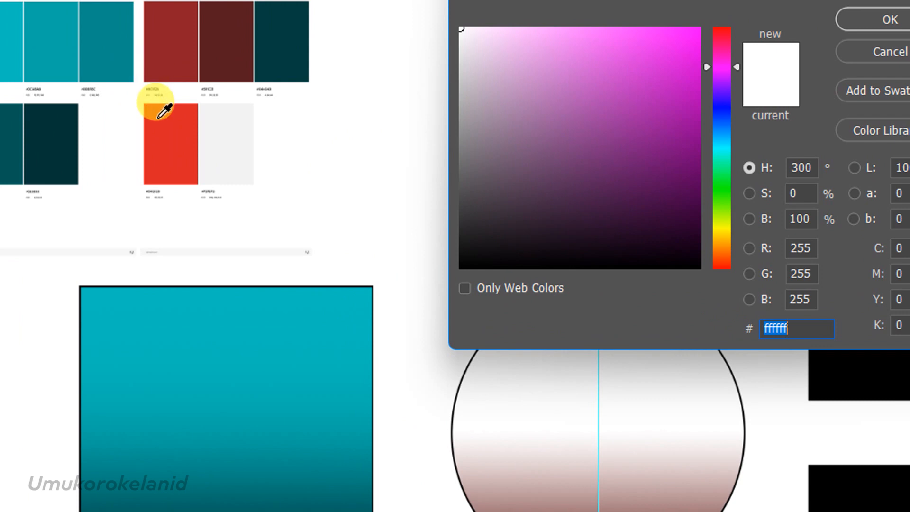
click(172, 57)
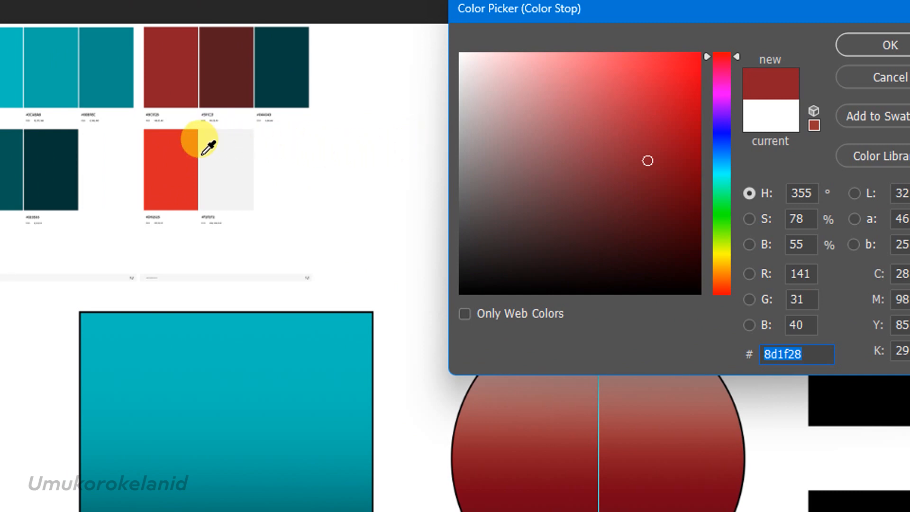
click(184, 162)
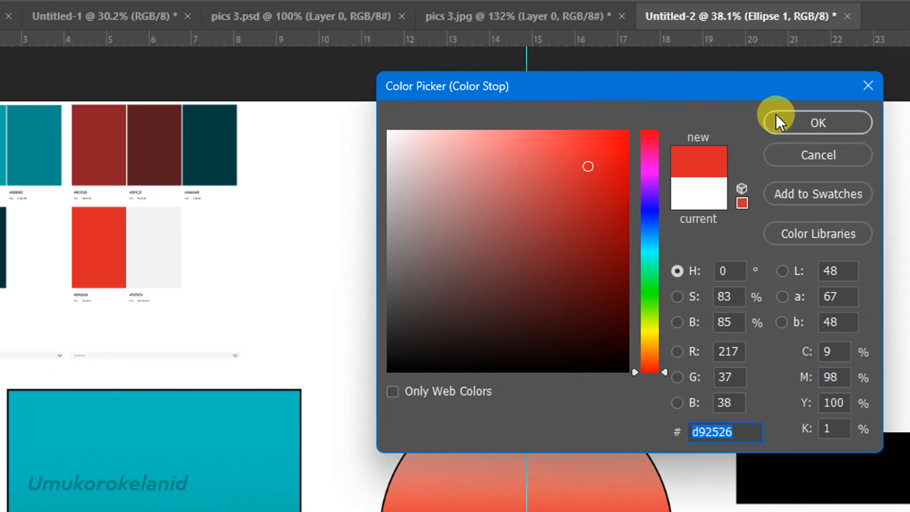
click(845, 45)
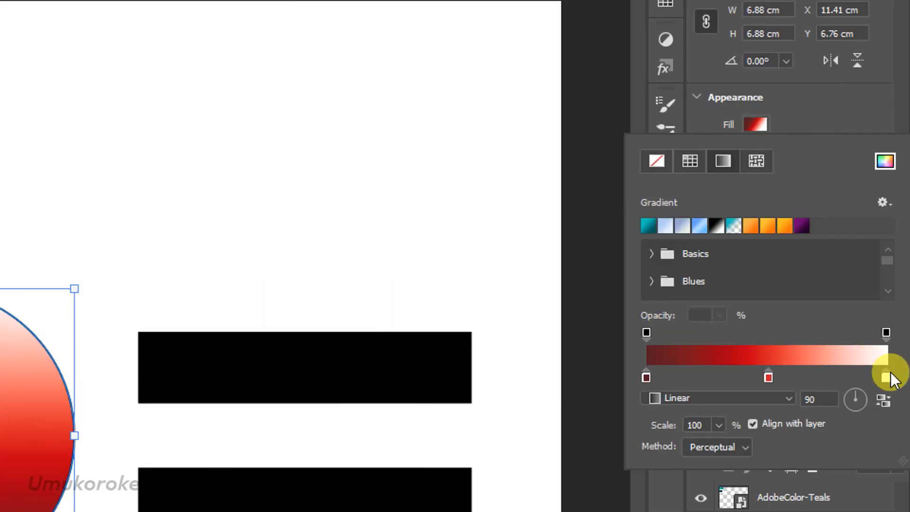
- Recolour the white stop of the circle's gradient with the dark teal sampled from the red palette image, 044040
click(885, 377)
double_click(886, 378)
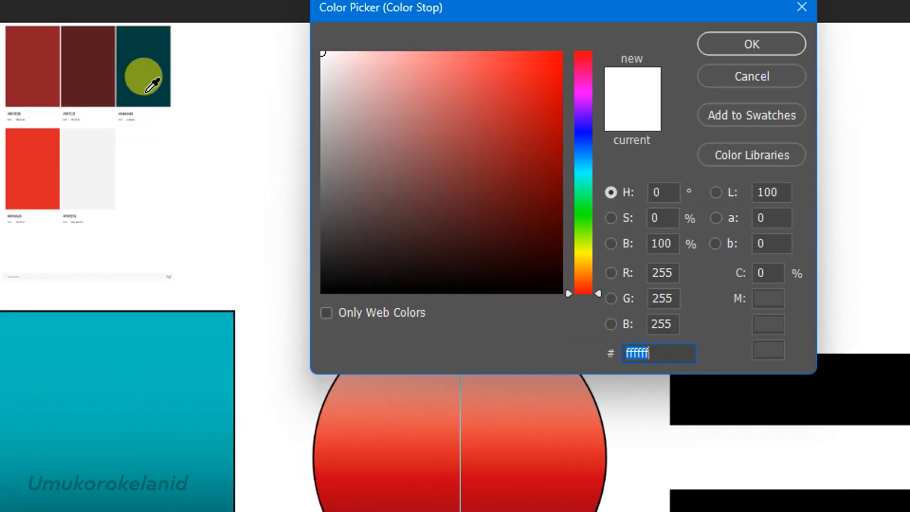
click(144, 80)
drag(545, 27, 864, 229)
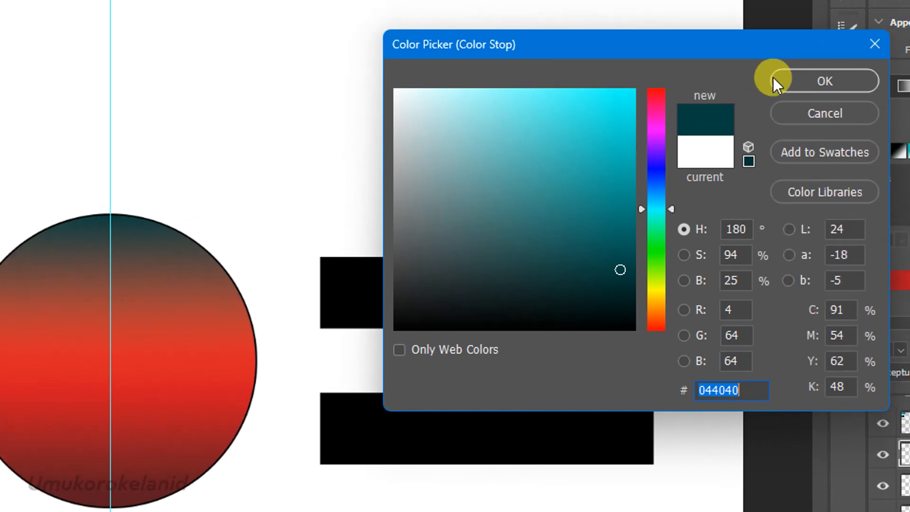
click(773, 80)
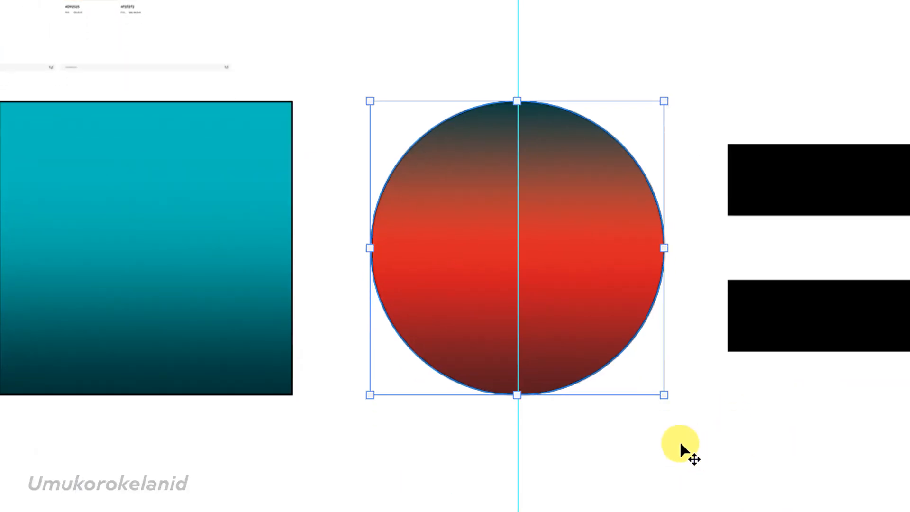
- Select the square and the circle together, remove their black stroke, and deselect them
drag(663, 436, 0, 52)
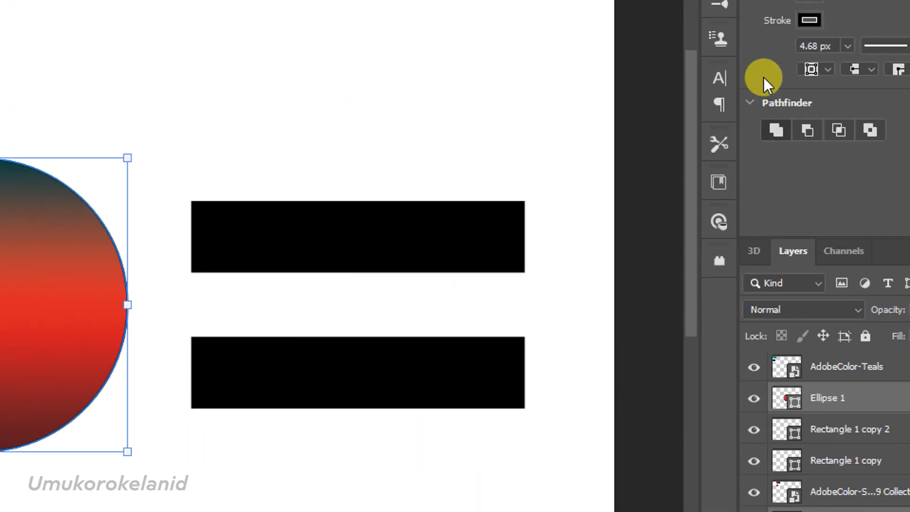
click(809, 20)
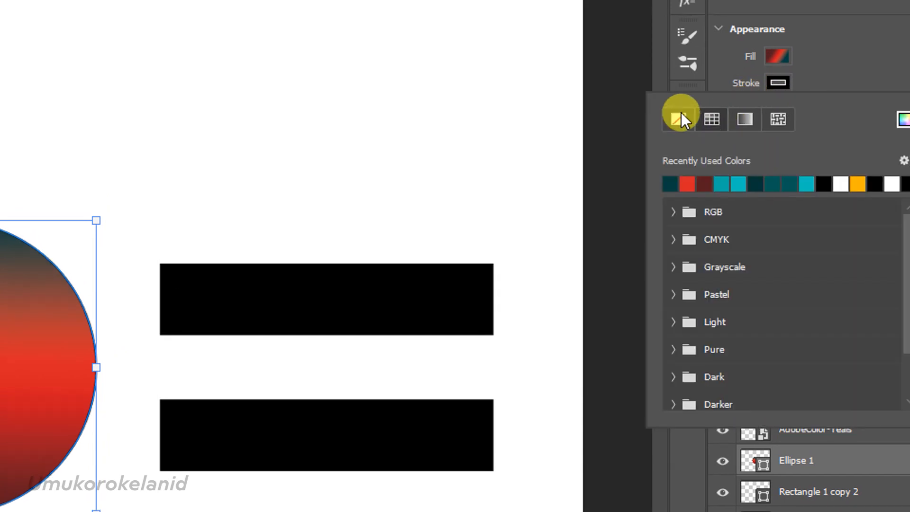
click(679, 118)
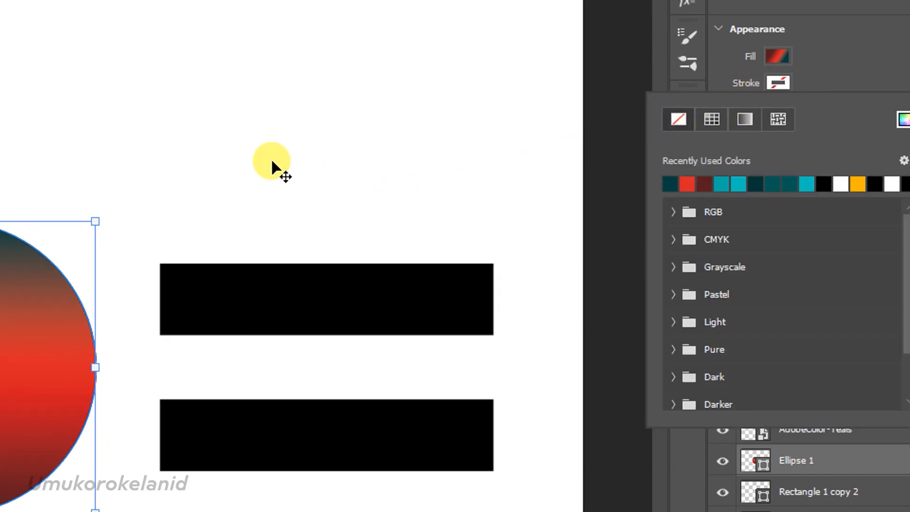
click(195, 181)
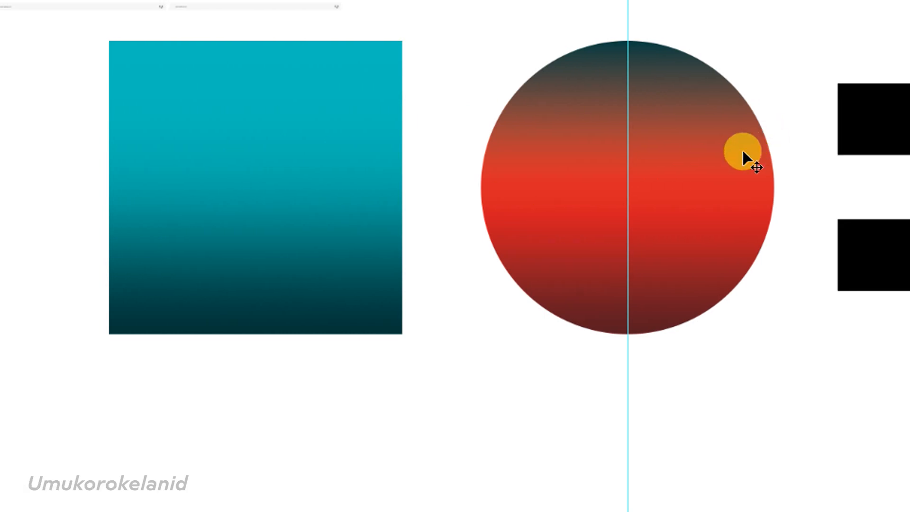
- Duplicate the gradient circle and place the copy above and to the right of the original
drag(725, 176, 869, 0)
drag(786, 71, 848, 83)
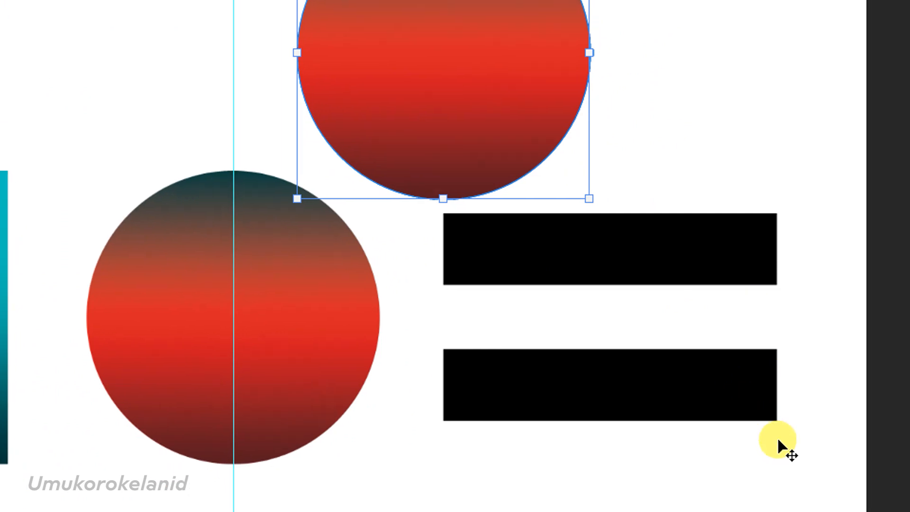
- Delete the two black bars and move the duplicated circle further right, away from the original
drag(854, 493, 796, 260)
click(711, 189)
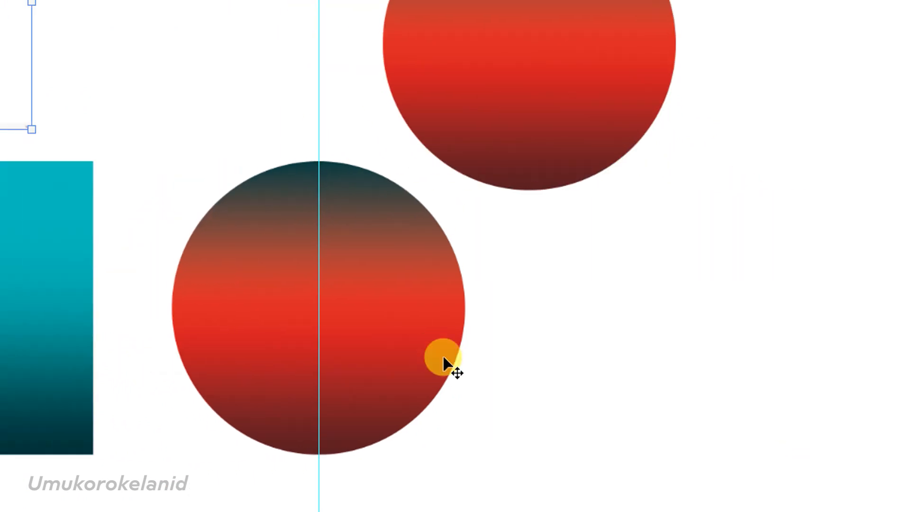
drag(563, 126, 751, 139)
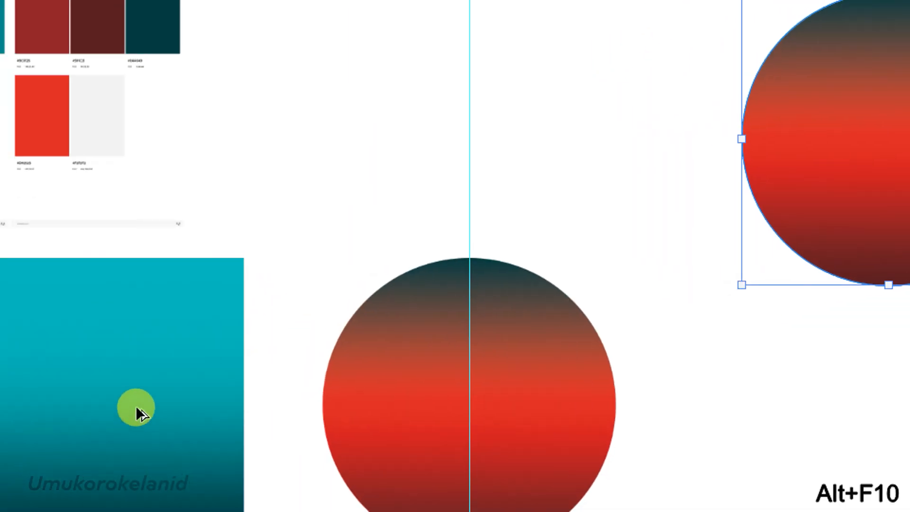
- Duplicate the teal gradient square, place the copy below the duplicated circle, and leave the square copy selected
drag(136, 406, 772, 433)
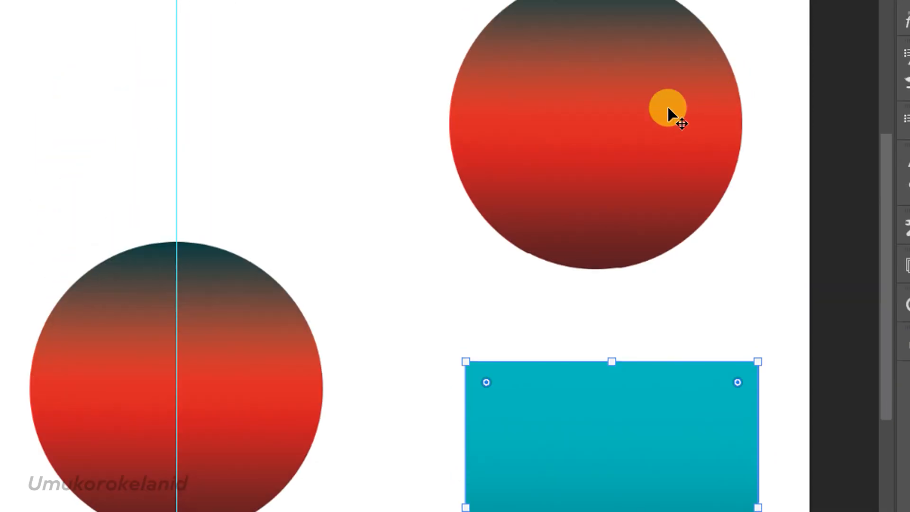
click(635, 124)
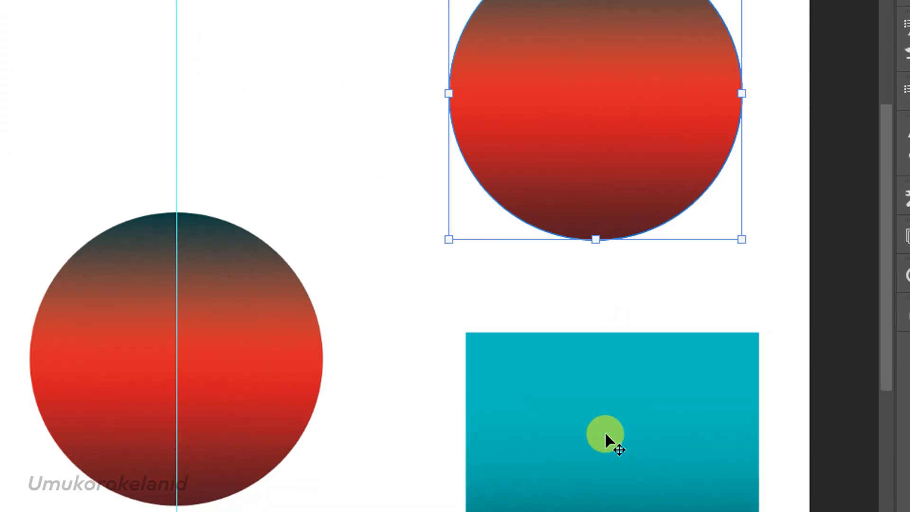
click(608, 468)
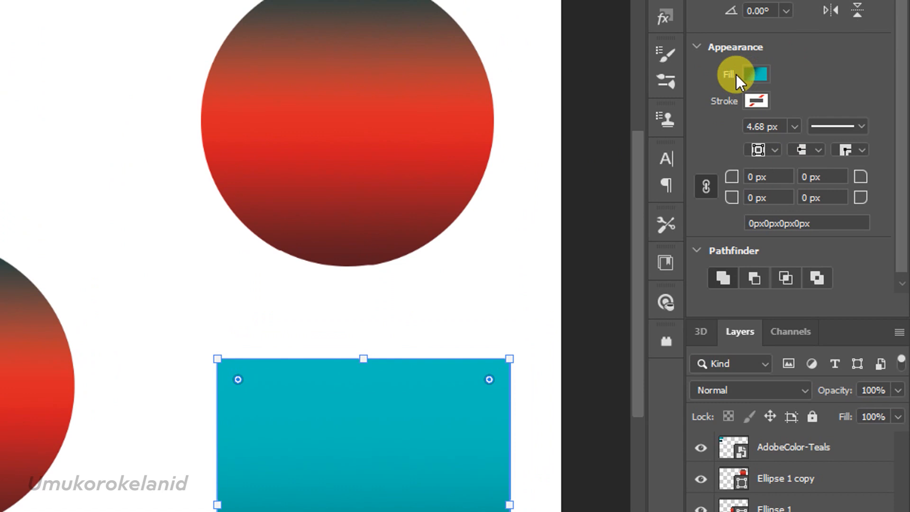
- Set the angle of the square copy's linear gradient fill to 32°
click(759, 81)
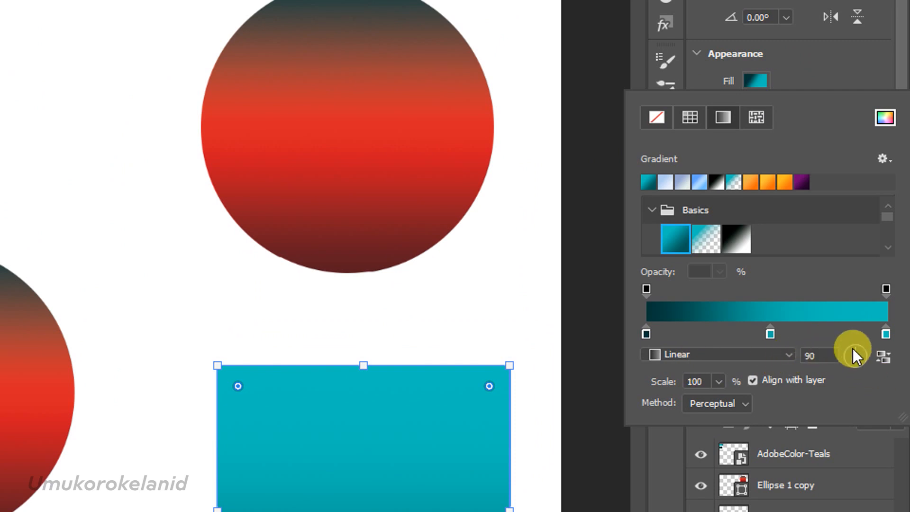
drag(858, 349, 888, 376)
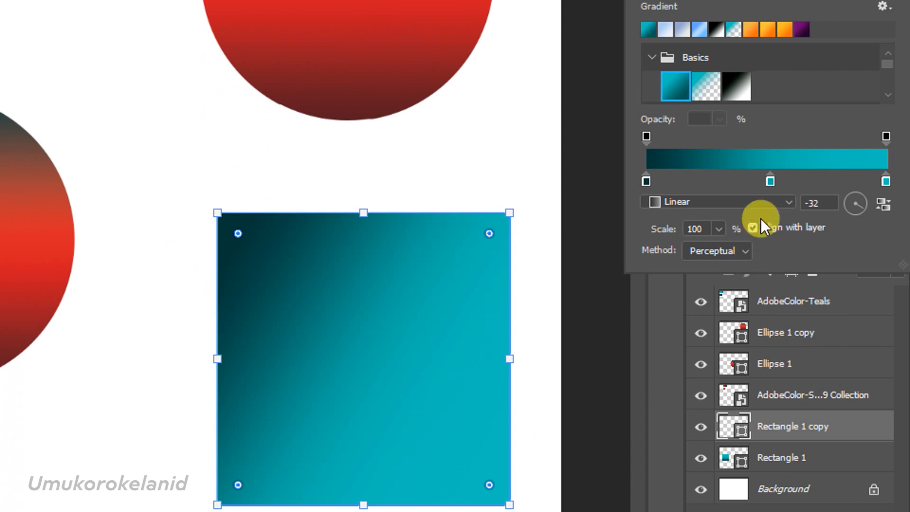
click(810, 203)
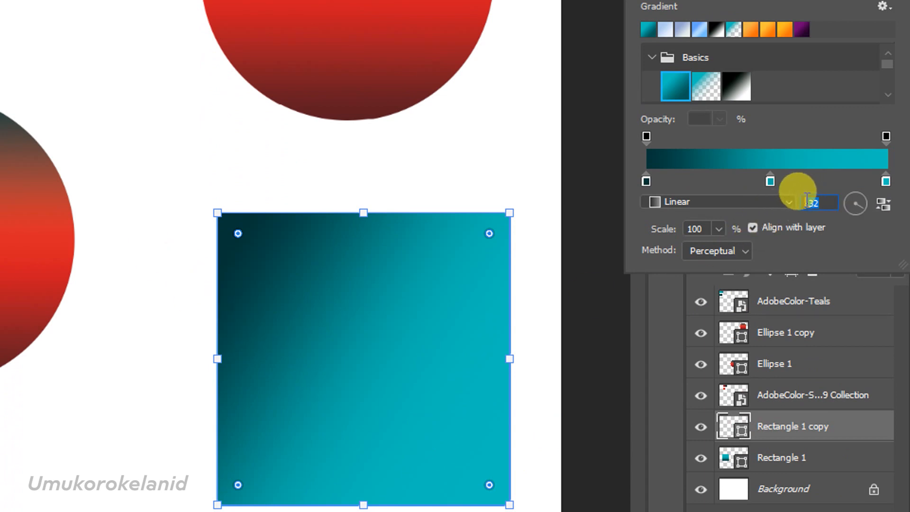
text(32)
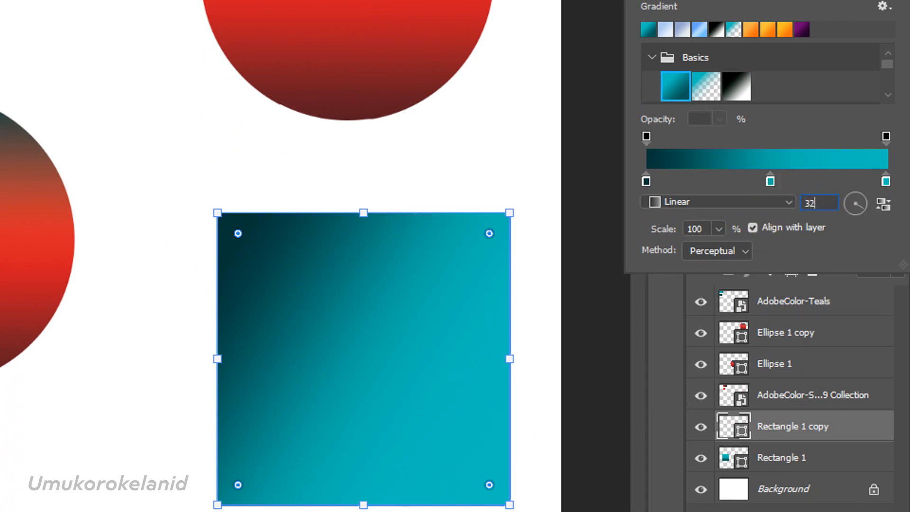
key(Return)
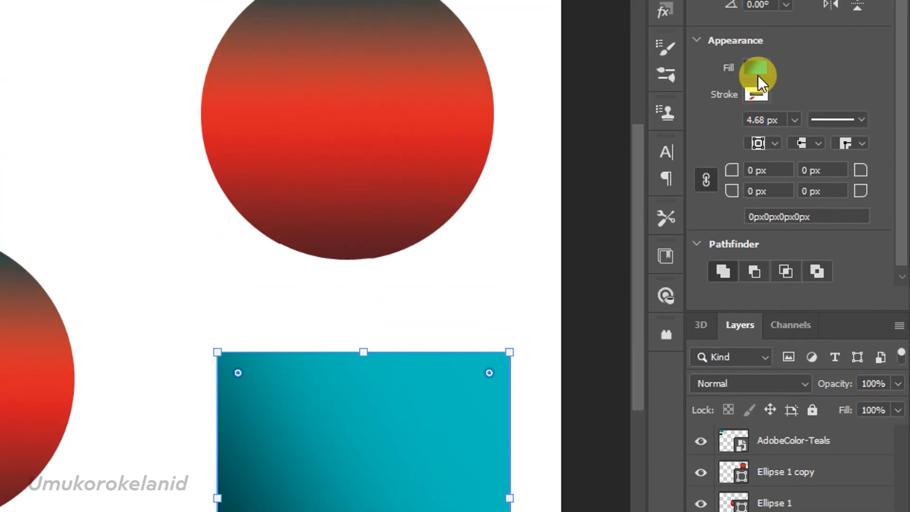
- Rotate the square copy's linear gradient further, to an angle of about -101°
click(755, 76)
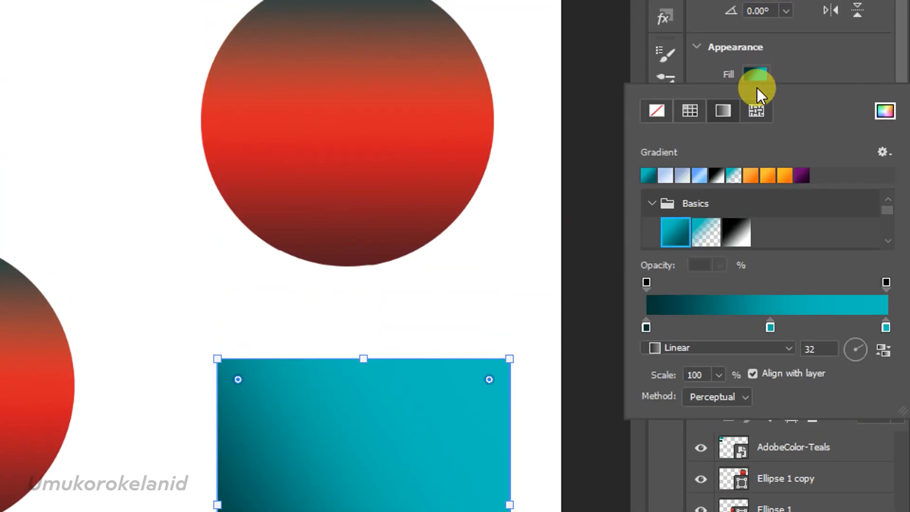
click(869, 351)
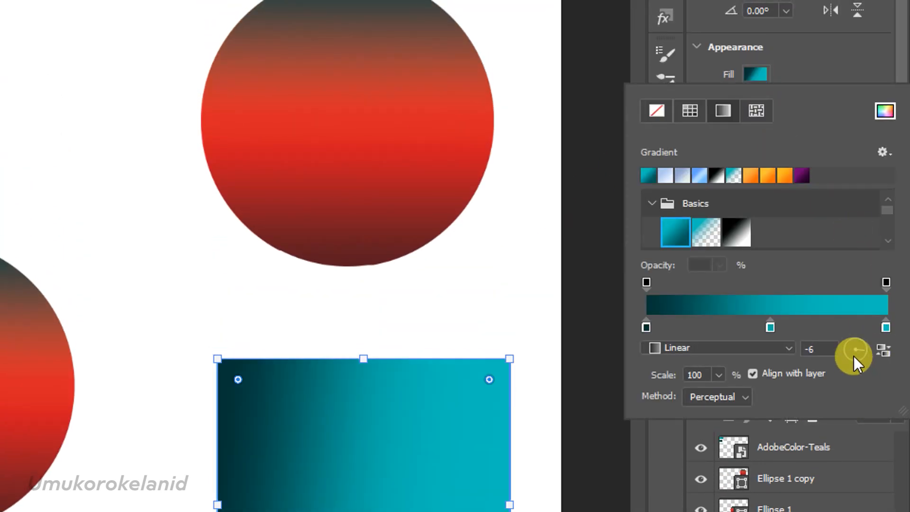
drag(861, 352, 852, 366)
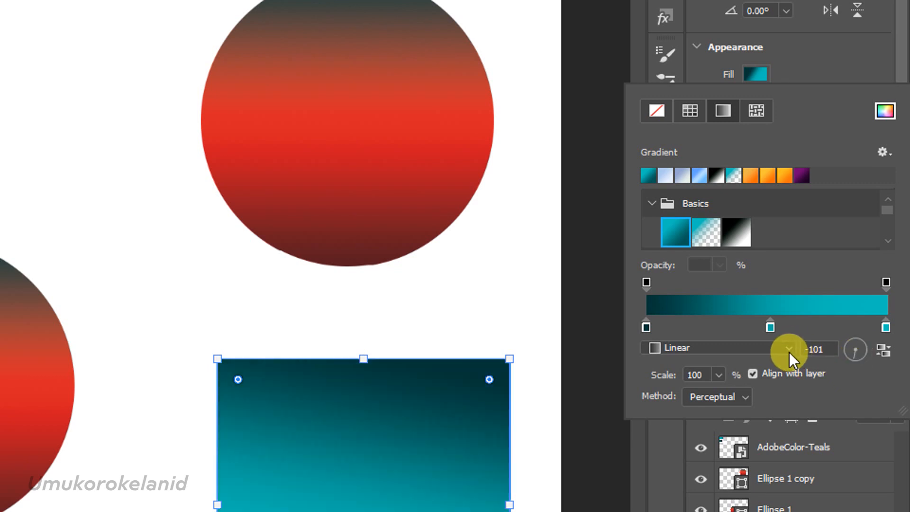
- Change the square copy's gradient style to Radial and set its angle to 0
click(783, 349)
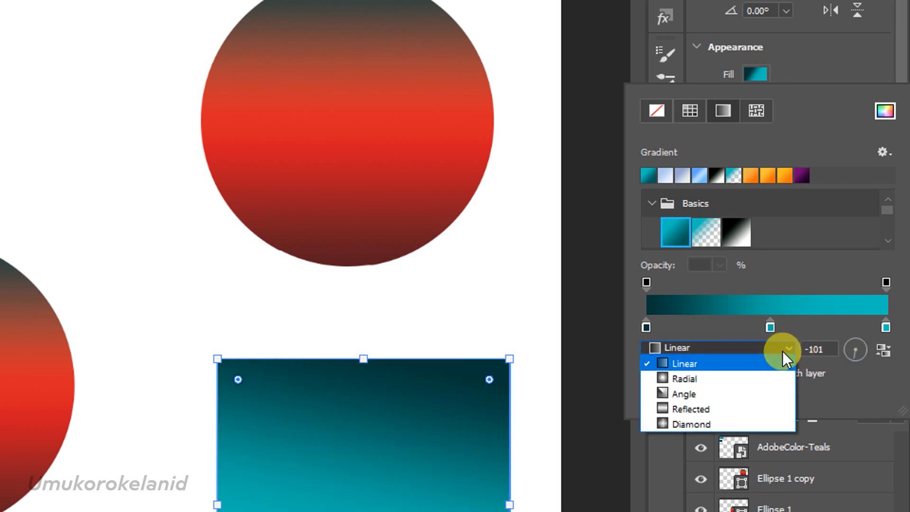
click(776, 377)
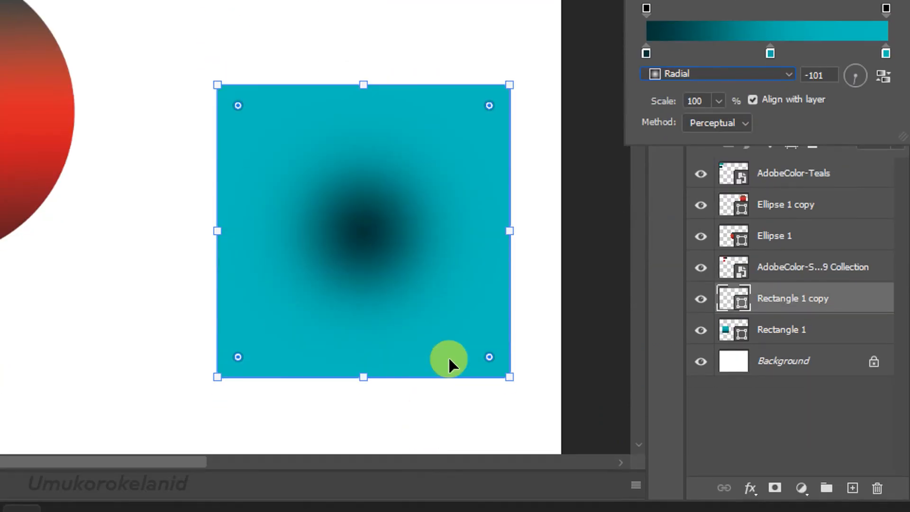
click(811, 75)
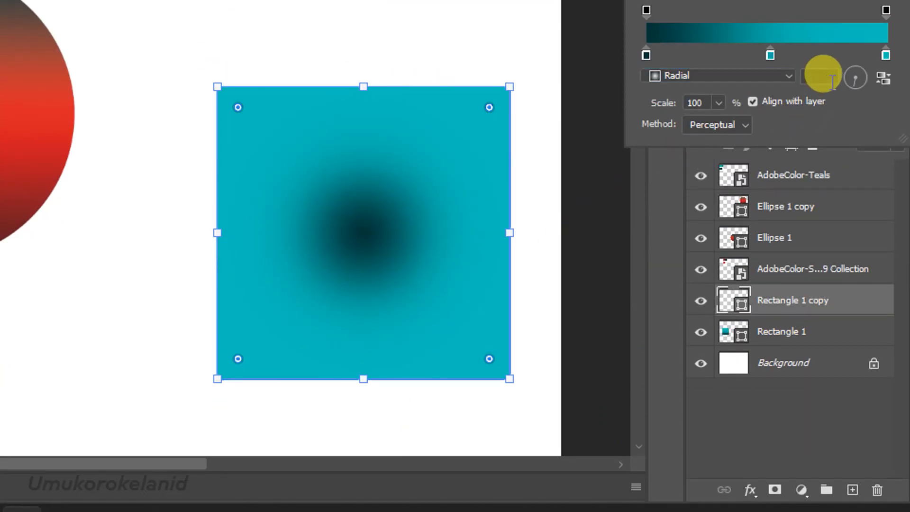
text(0)
key(Return)
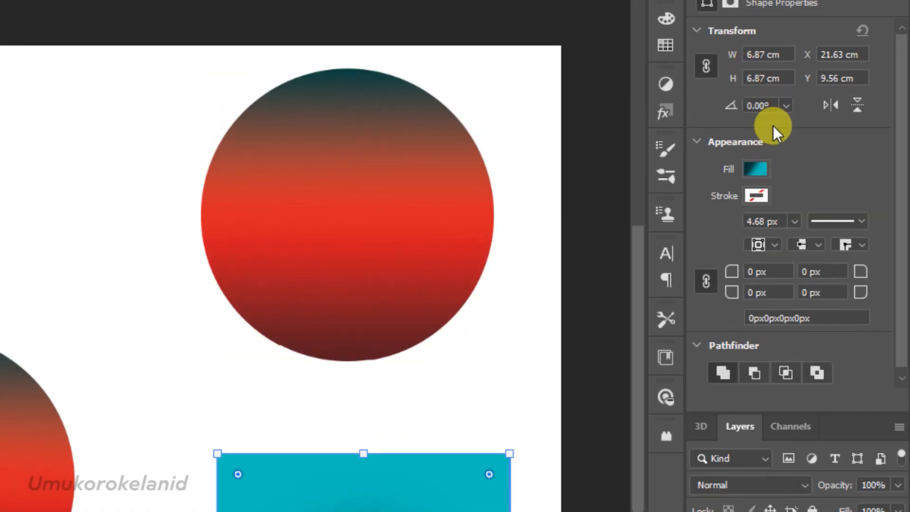
- Try removing the radial gradient's middle colour stop, and undo the square copy's gradient edits back to the linear 90° fill
click(756, 169)
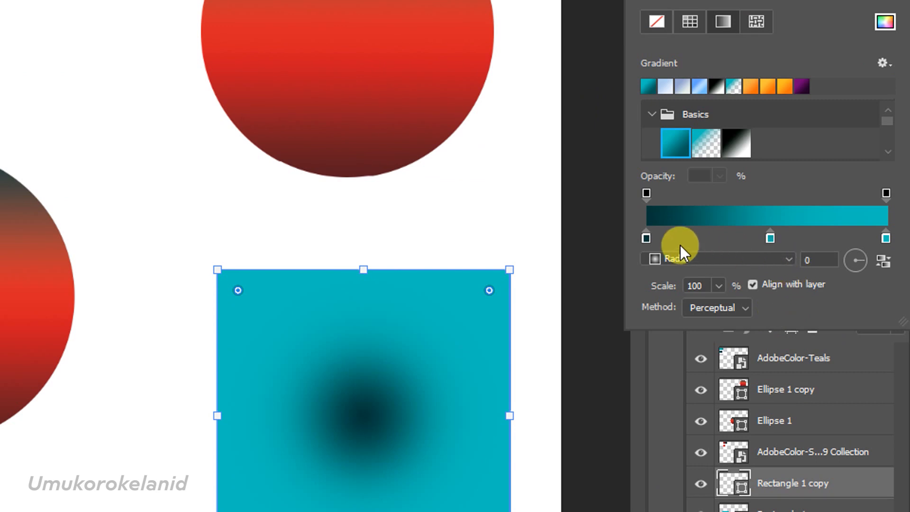
click(770, 223)
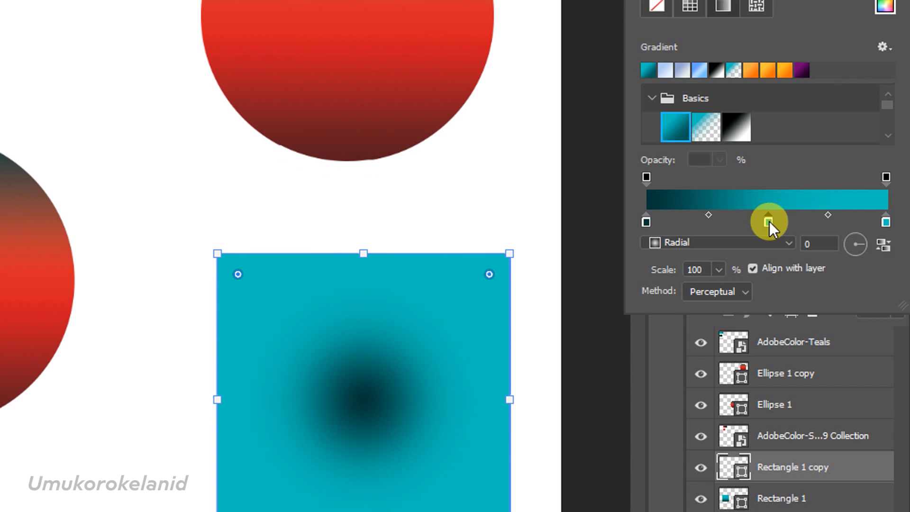
drag(769, 221, 768, 223)
drag(769, 221, 772, 221)
double_click(771, 220)
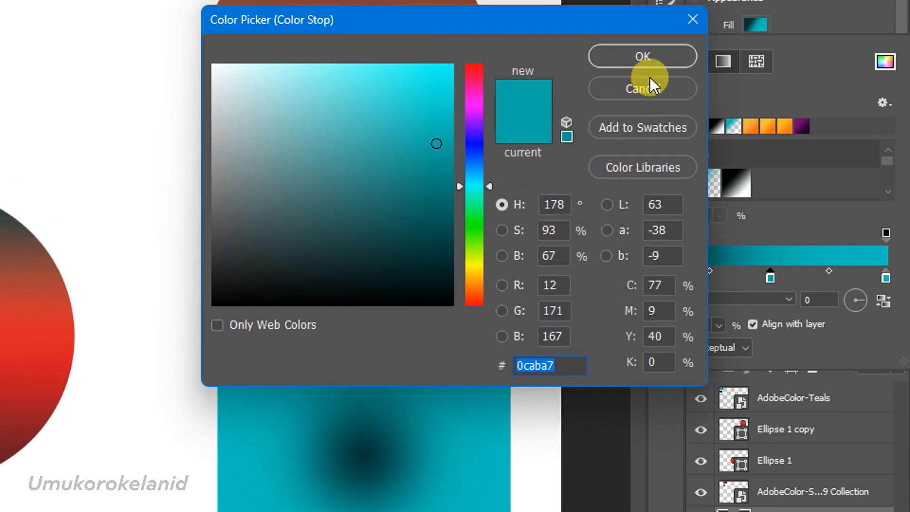
click(656, 47)
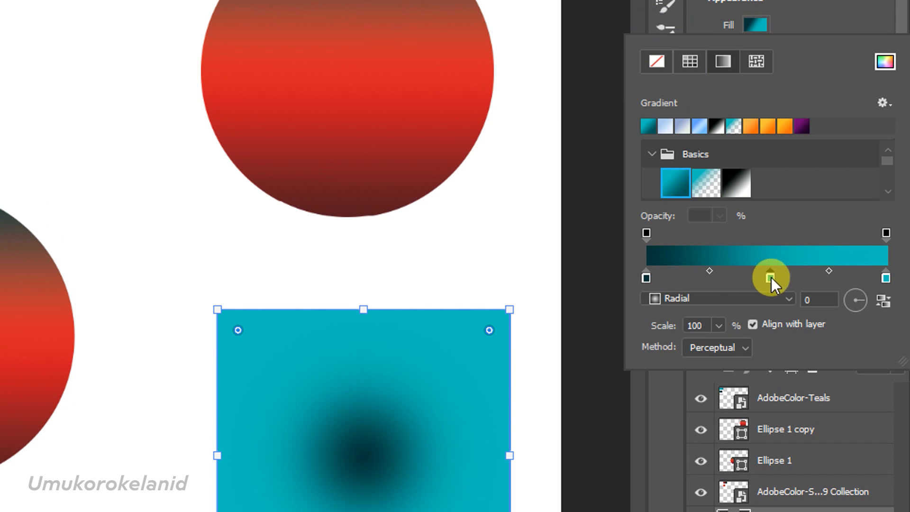
drag(770, 278, 802, 316)
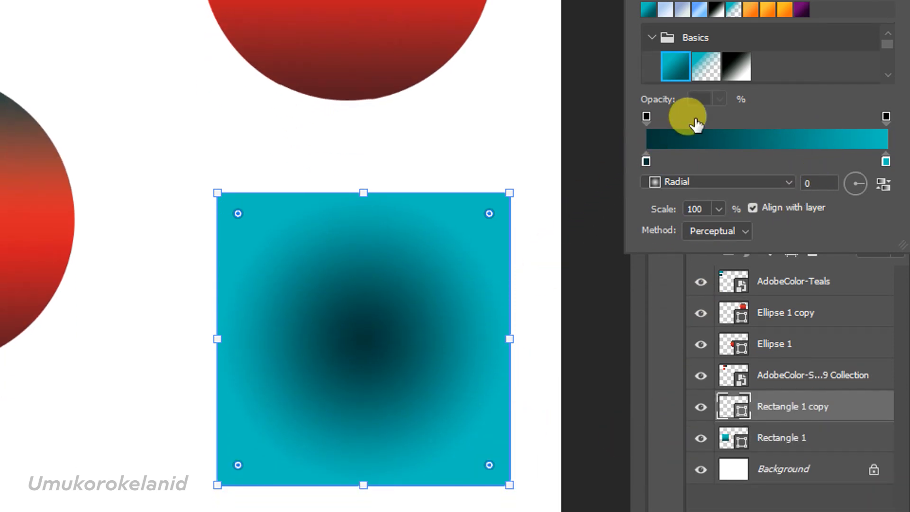
key(ctrl+F10)
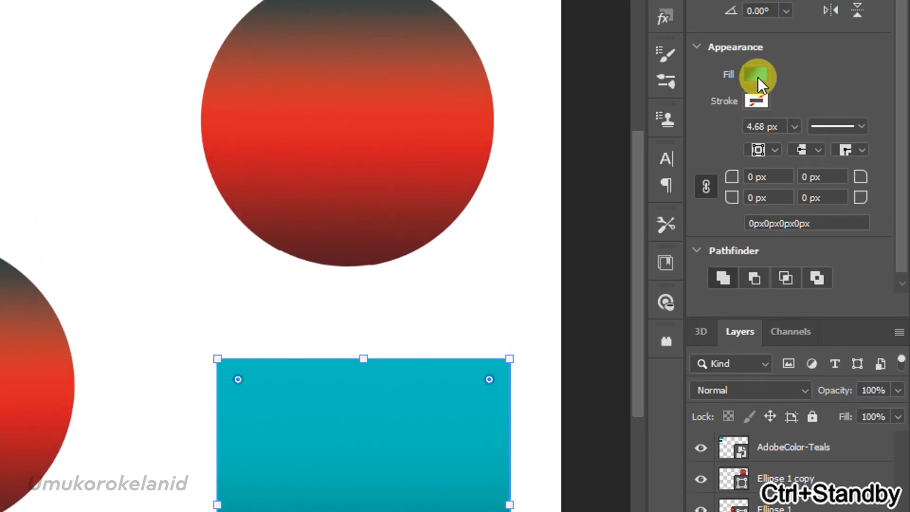
- Remove the middle colour stop from the square copy's gradient and turn the fill into a reversed Radial gradient
click(757, 76)
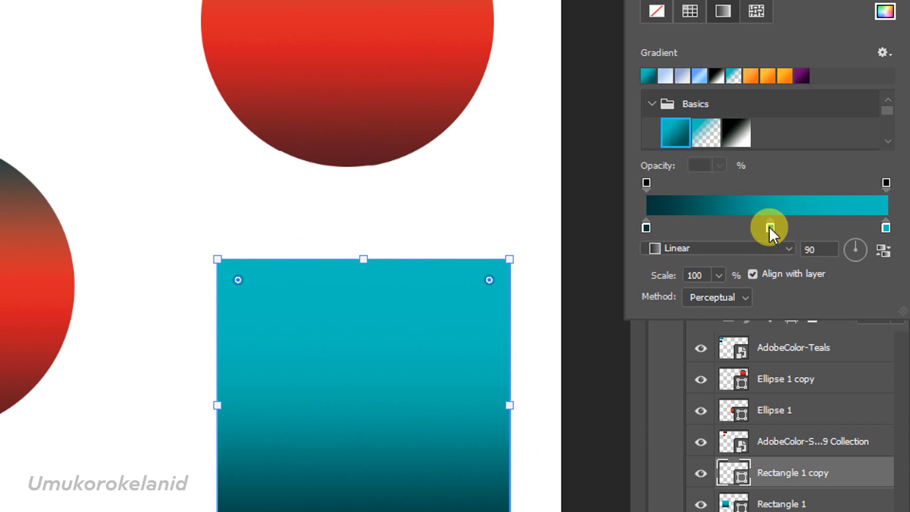
drag(769, 227, 843, 324)
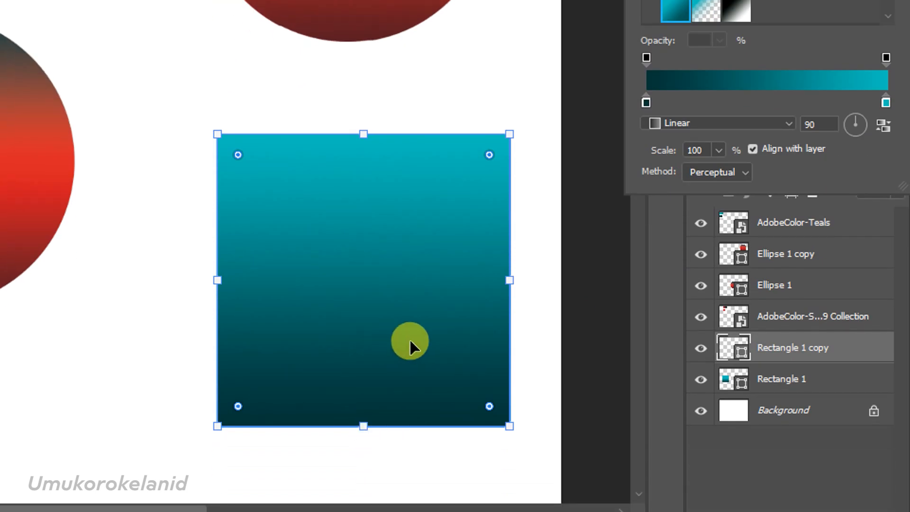
click(789, 124)
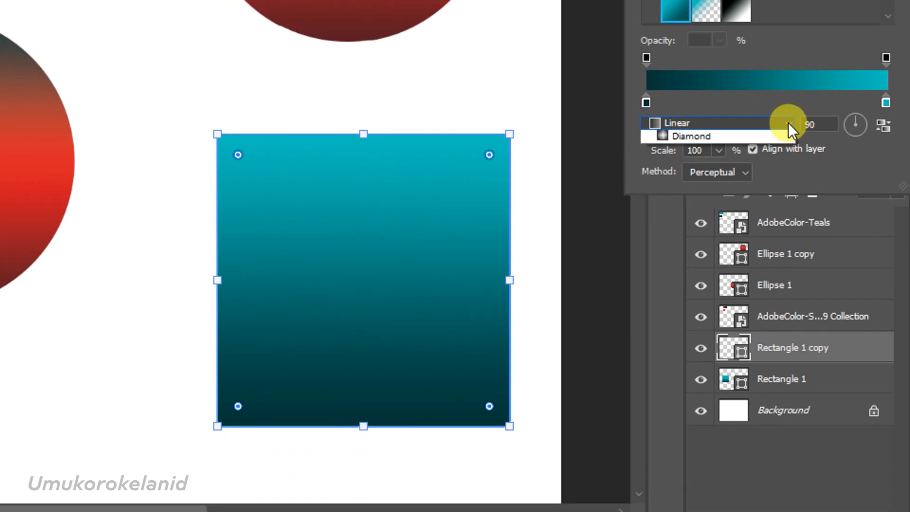
click(738, 160)
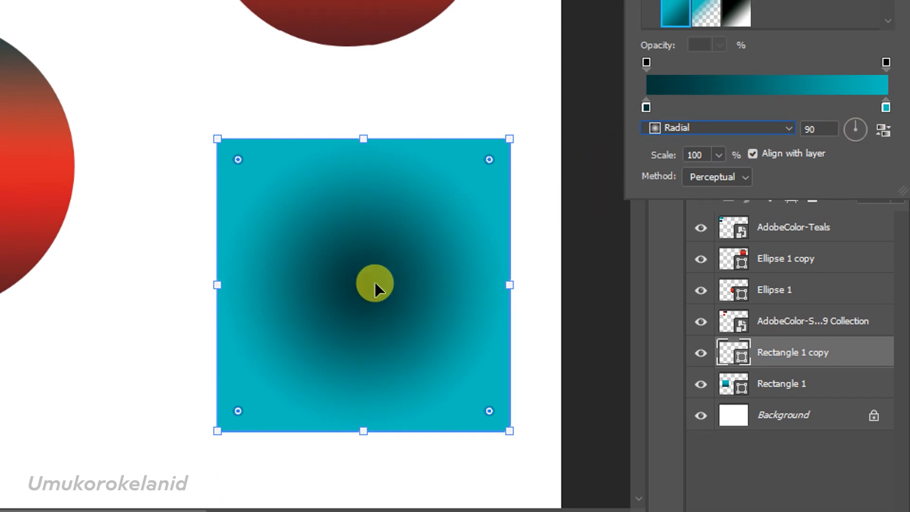
click(883, 127)
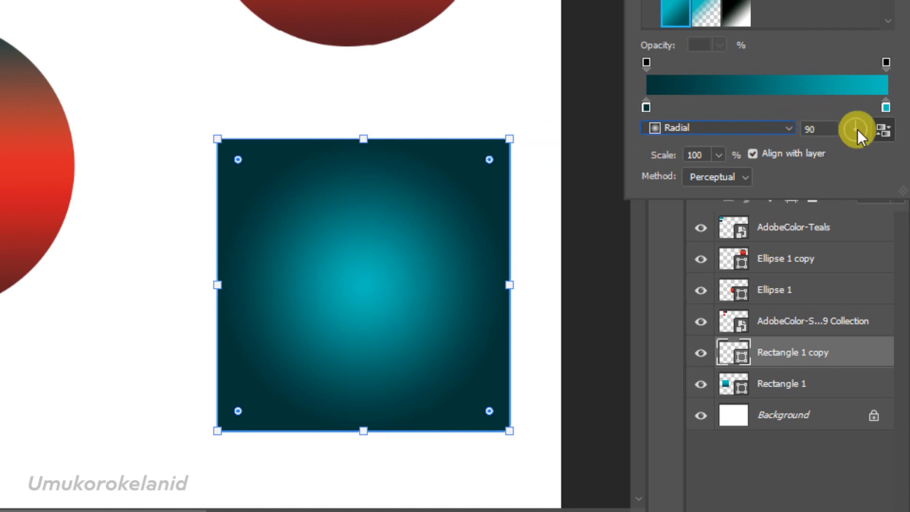
- Rotate the square copy's radial gradient to about -53° and move the square slightly up toward the circle copy
drag(856, 127, 876, 145)
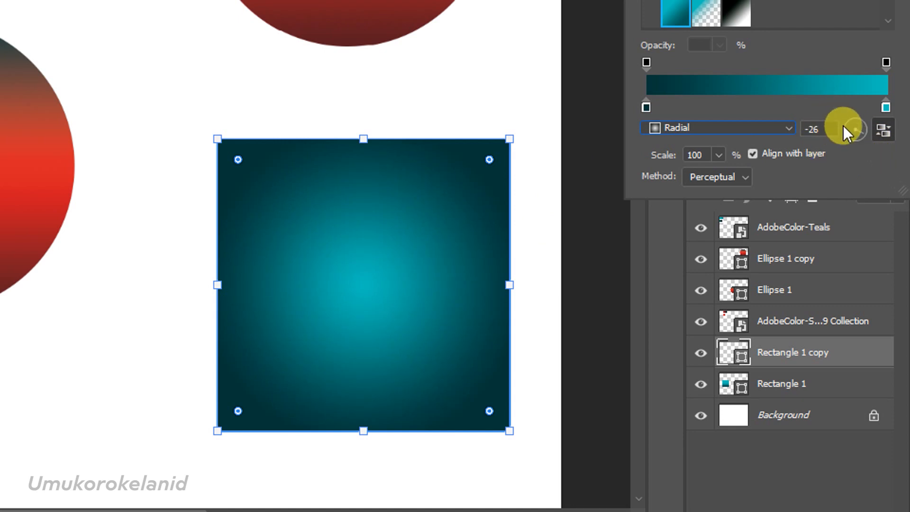
click(867, 143)
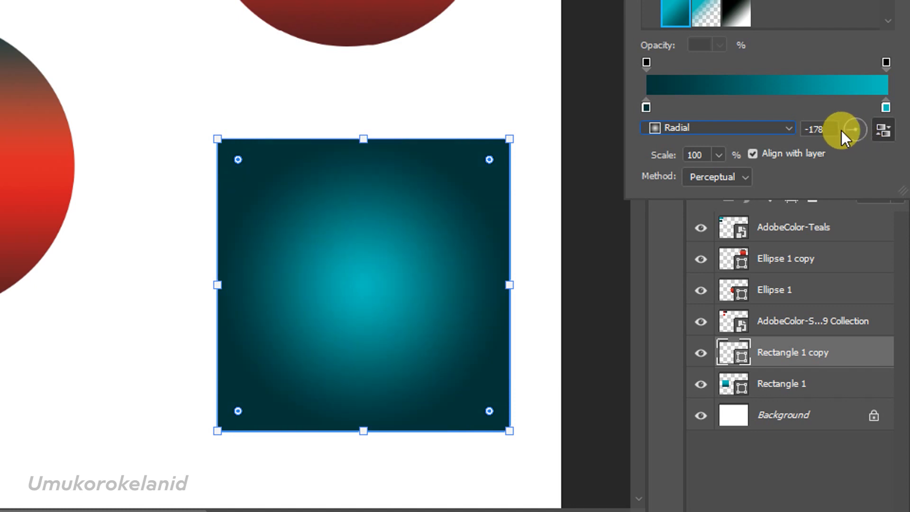
drag(852, 132, 874, 152)
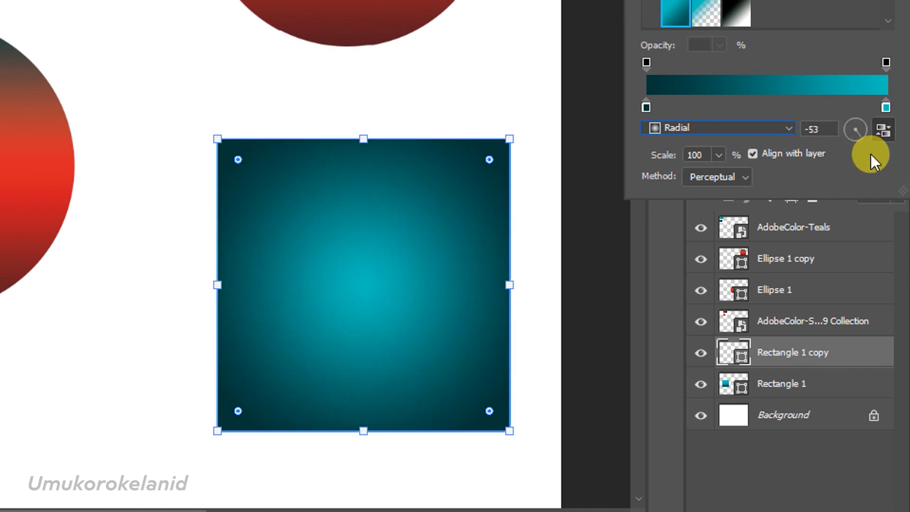
drag(429, 289, 429, 273)
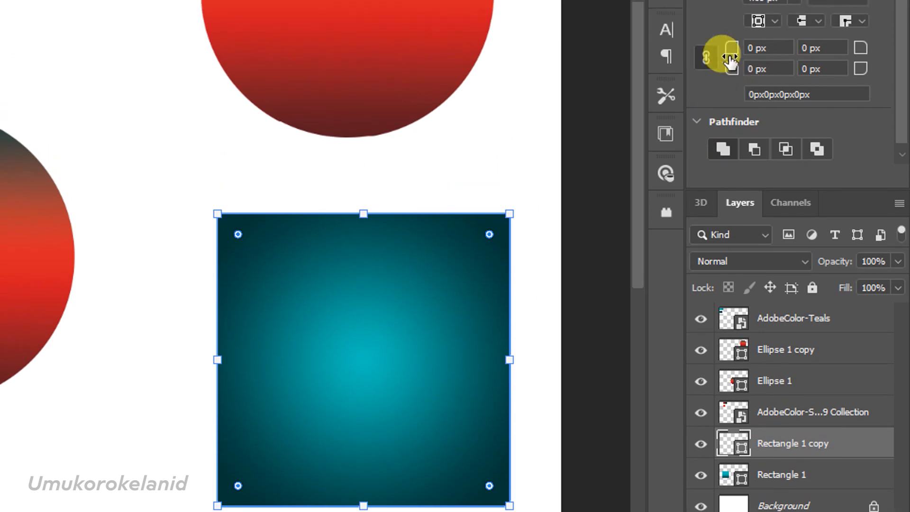
- Increase the square copy's radial gradient scale to about 188% and turn off Align with layer
click(753, 102)
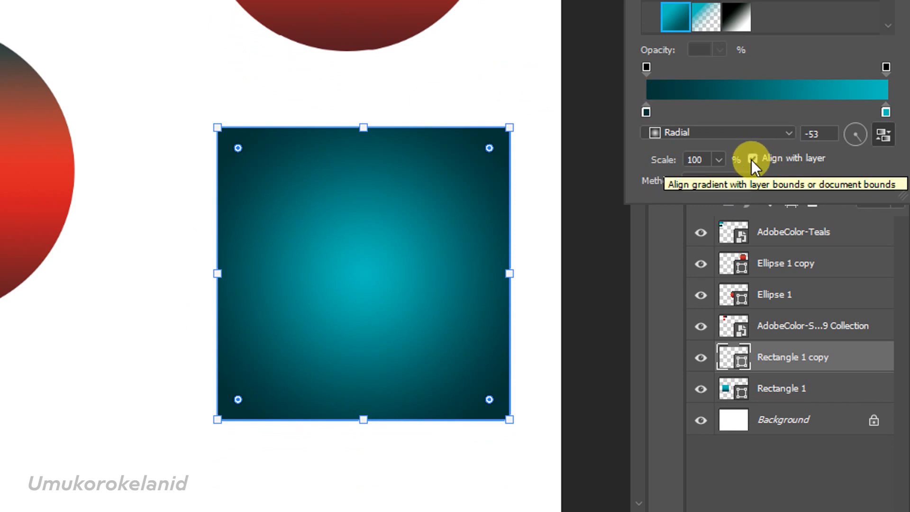
click(718, 161)
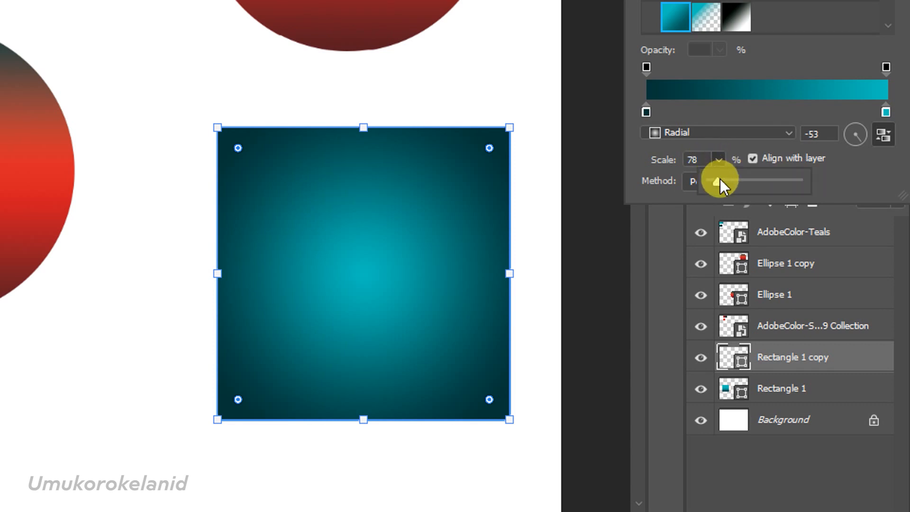
drag(718, 180, 744, 181)
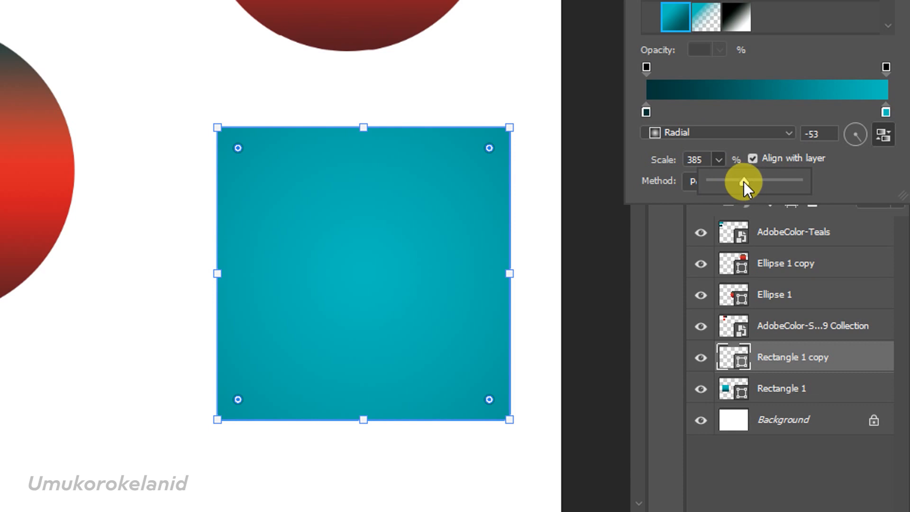
drag(744, 181, 727, 180)
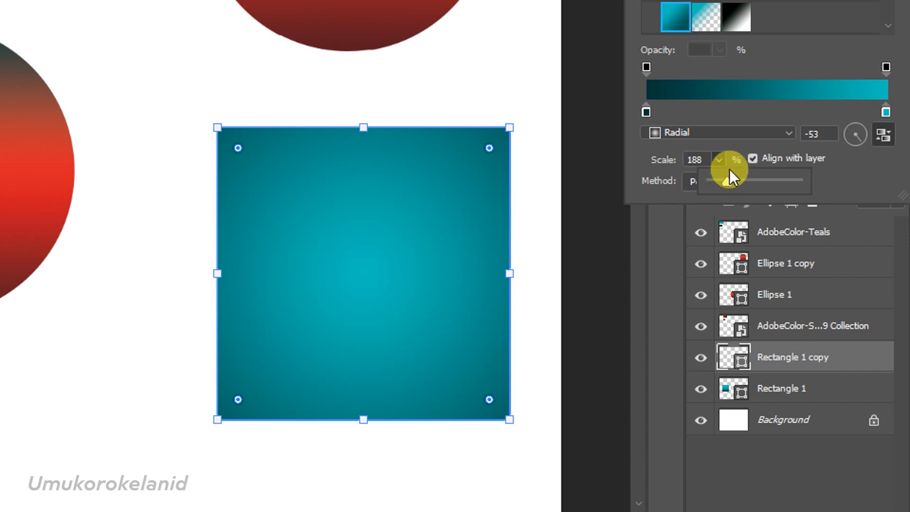
click(752, 158)
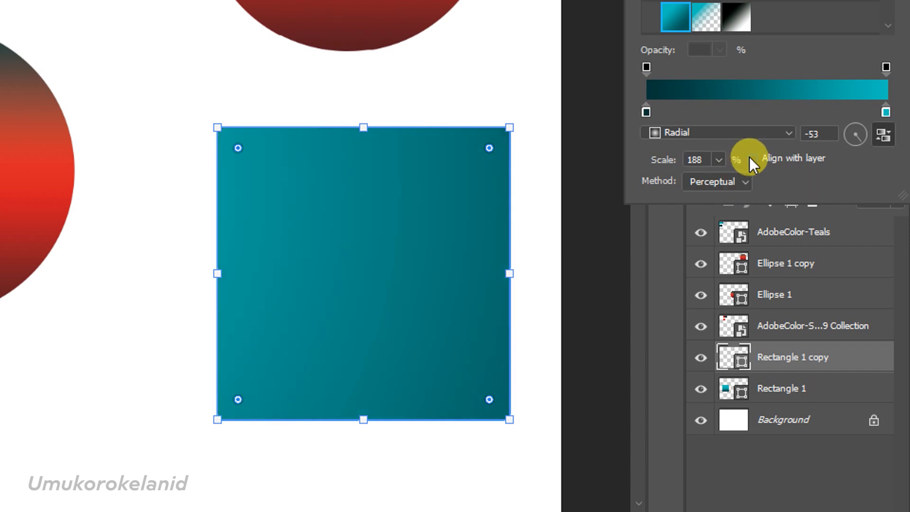
- Reduce the square copy's radial gradient scale to about 122% and rotate the gradient to about 128°
click(719, 159)
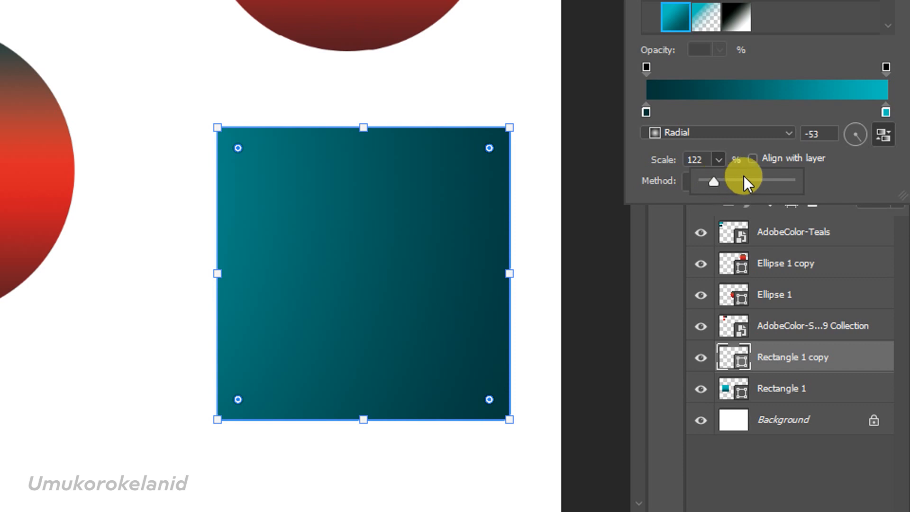
click(857, 137)
click(860, 133)
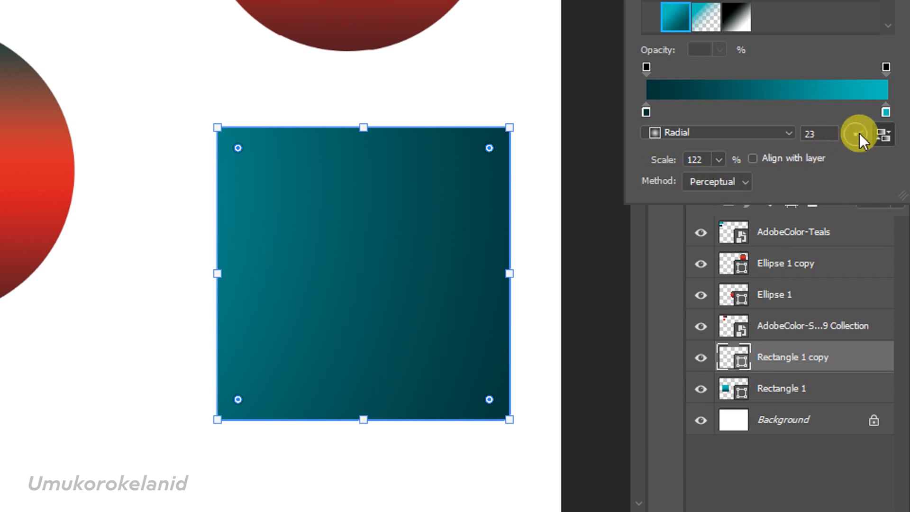
drag(859, 133, 838, 113)
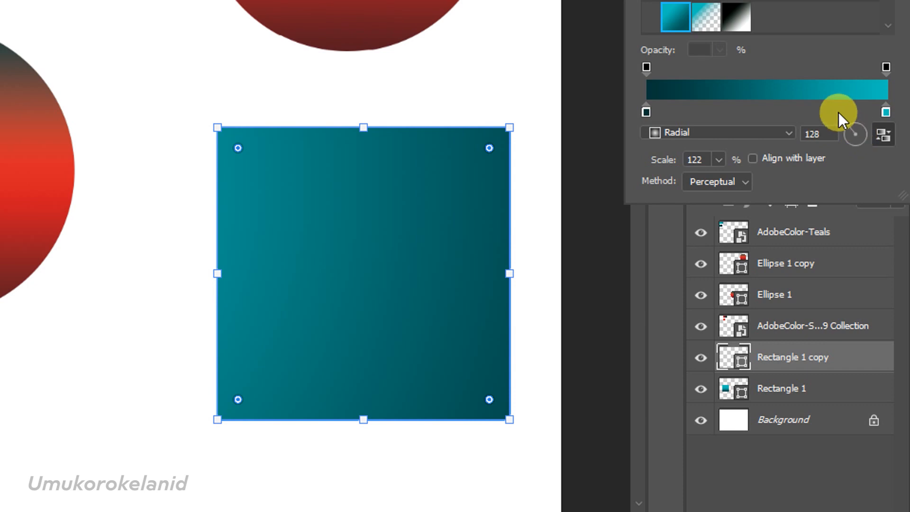
- Reduce the square copy's gradient scale to about 67% and rotate the gradient to about -80°
click(718, 160)
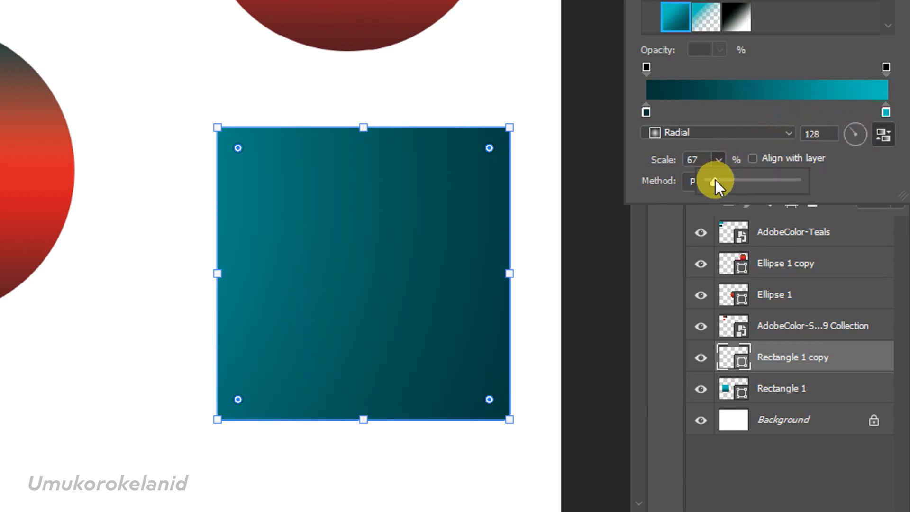
click(847, 127)
click(846, 136)
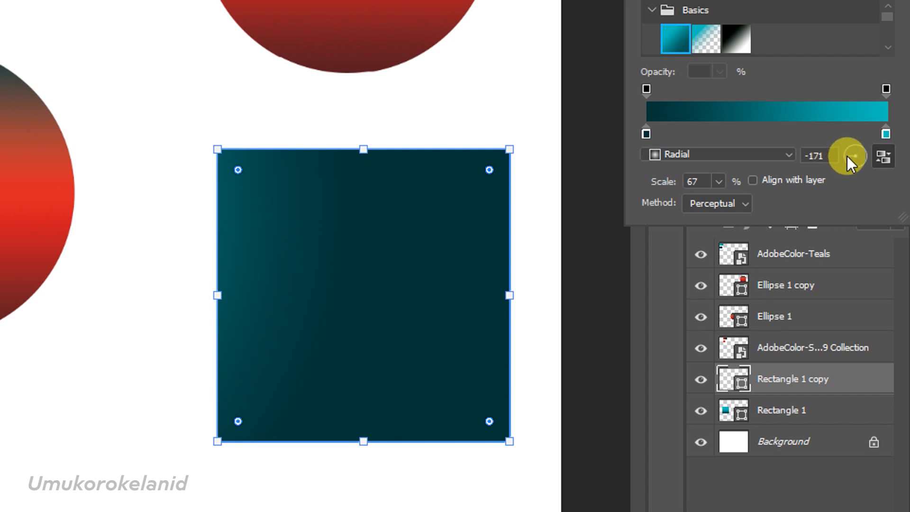
drag(855, 163, 858, 167)
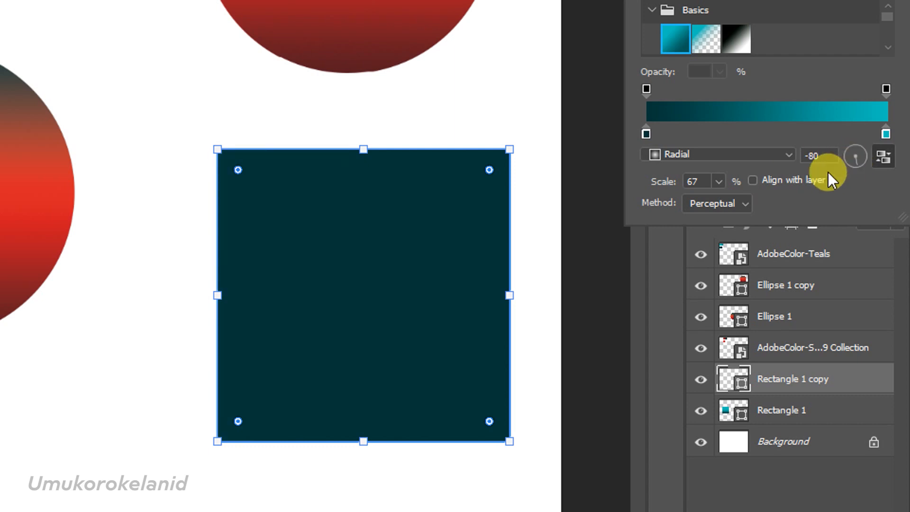
- Set the square copy's radial gradient scale to about 111% and turn Align with layer back on
click(738, 200)
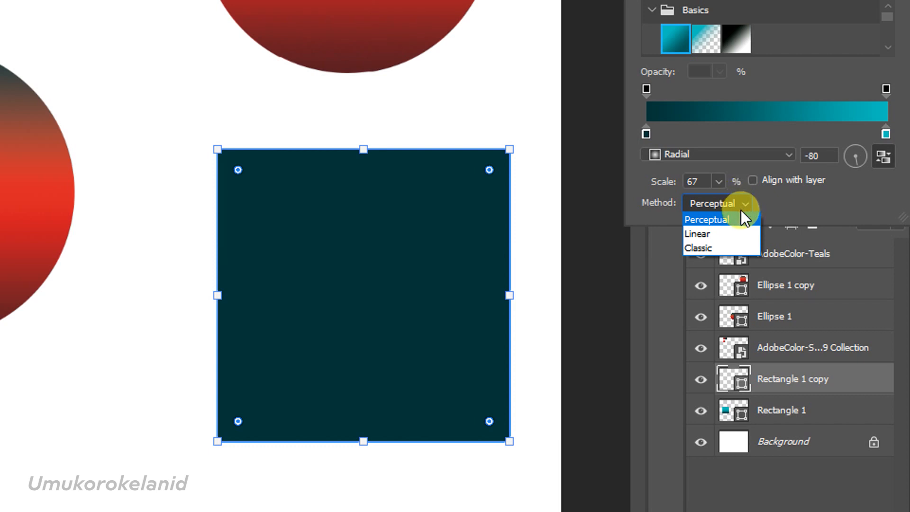
click(741, 212)
click(717, 183)
drag(721, 204, 723, 204)
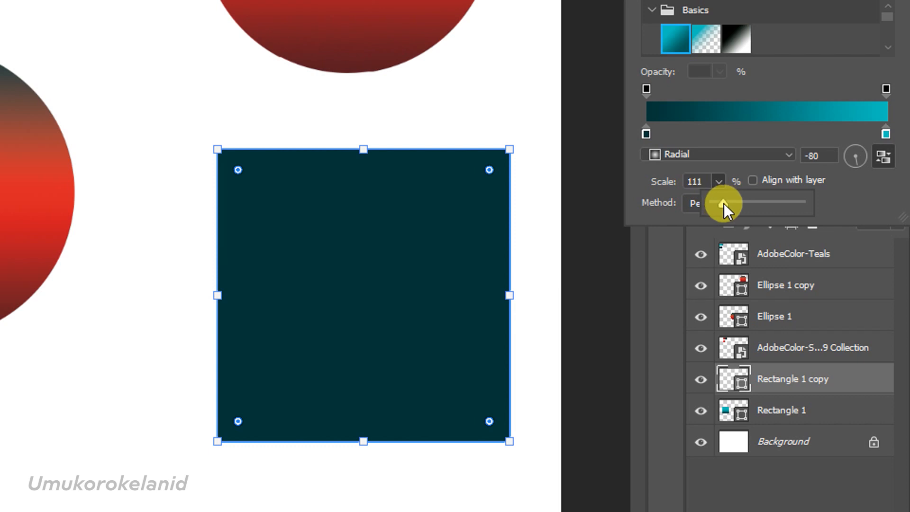
click(753, 181)
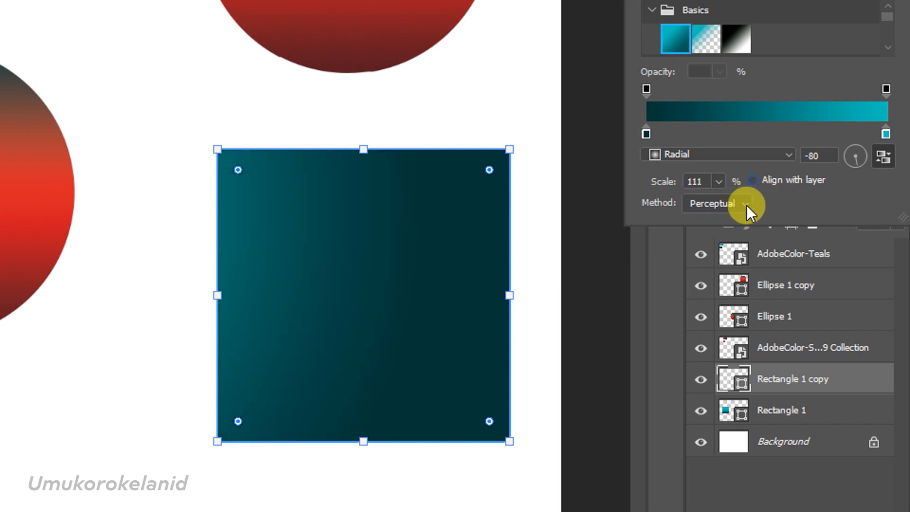
- Try the Linear and Classic interpolation methods on the square copy's gradient, and return the method to Perceptual
click(741, 206)
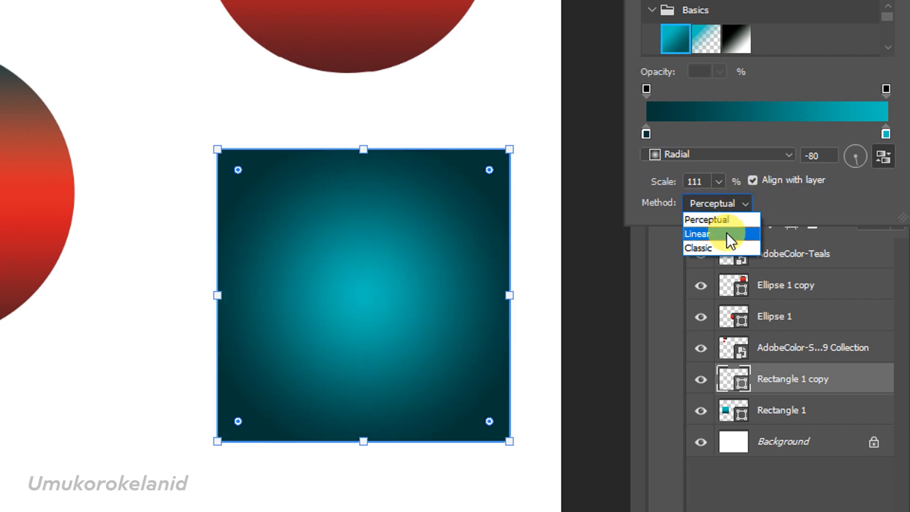
click(726, 232)
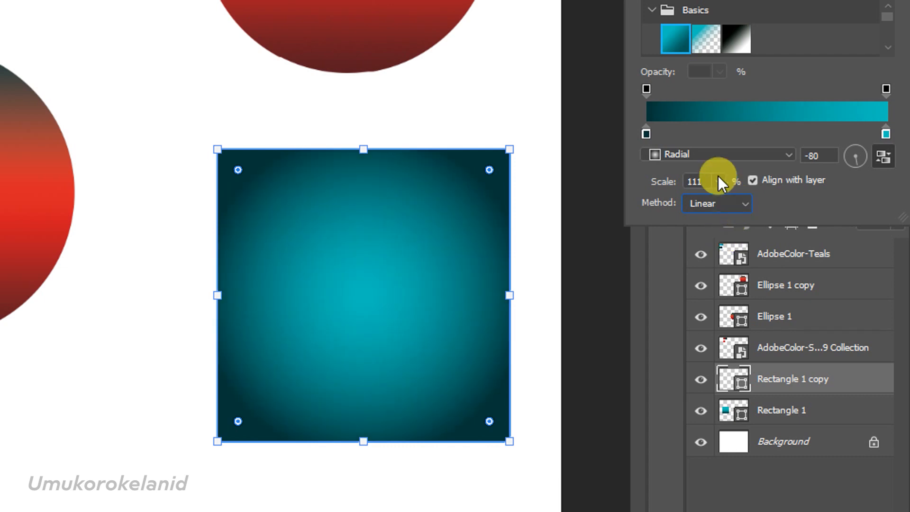
click(745, 204)
click(738, 244)
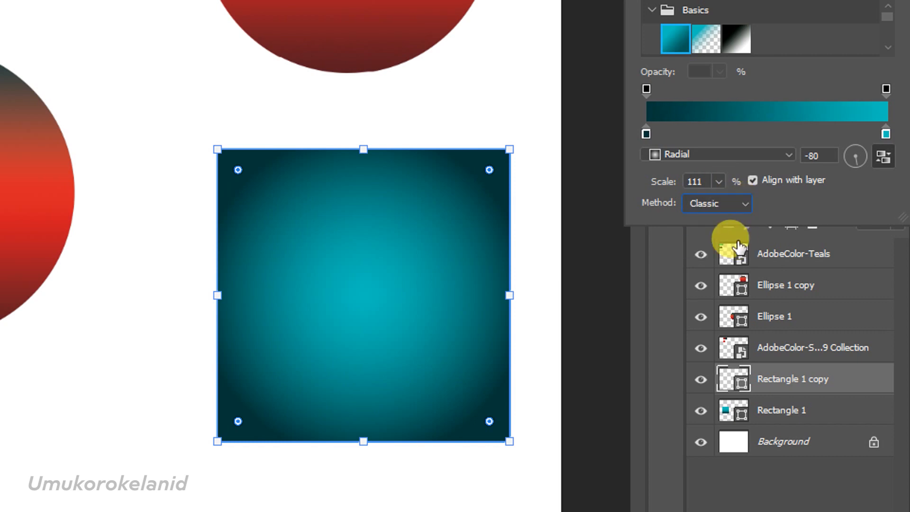
click(741, 206)
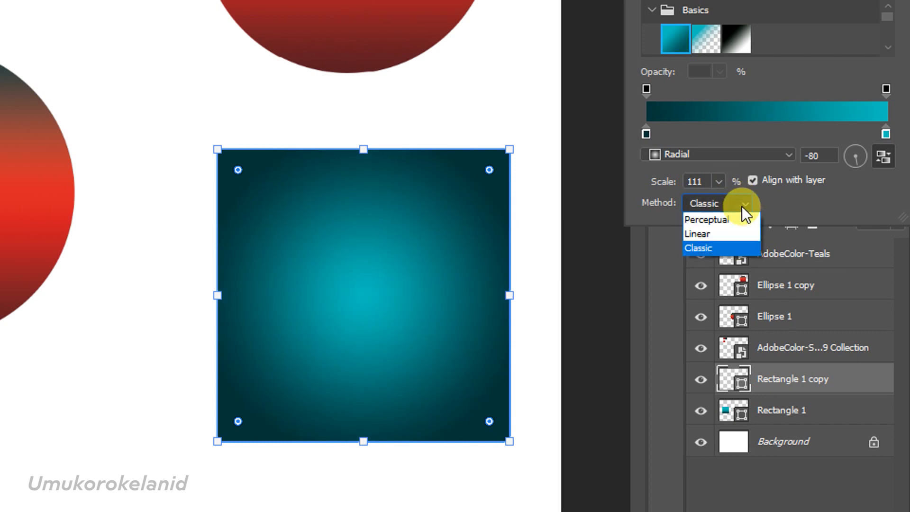
click(736, 220)
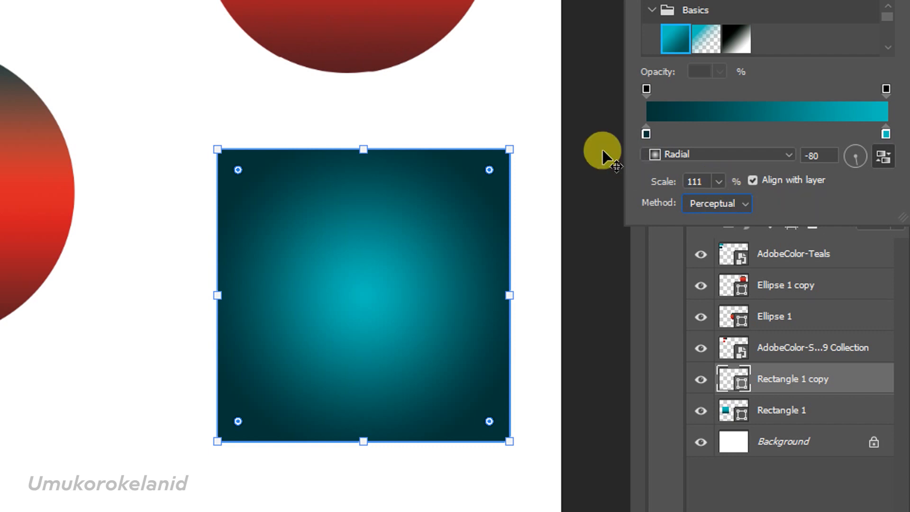
- Change the square copy's gradient style to Angle and rotate it to about 35°
click(775, 158)
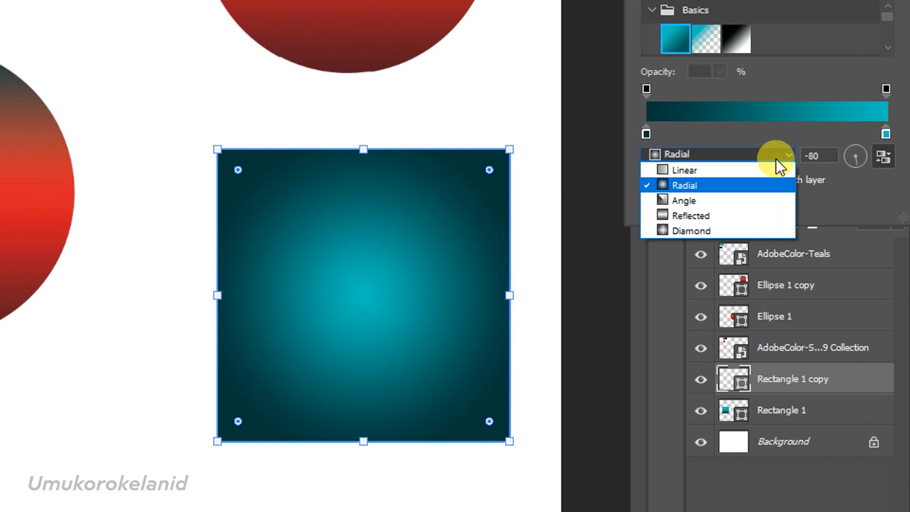
click(772, 199)
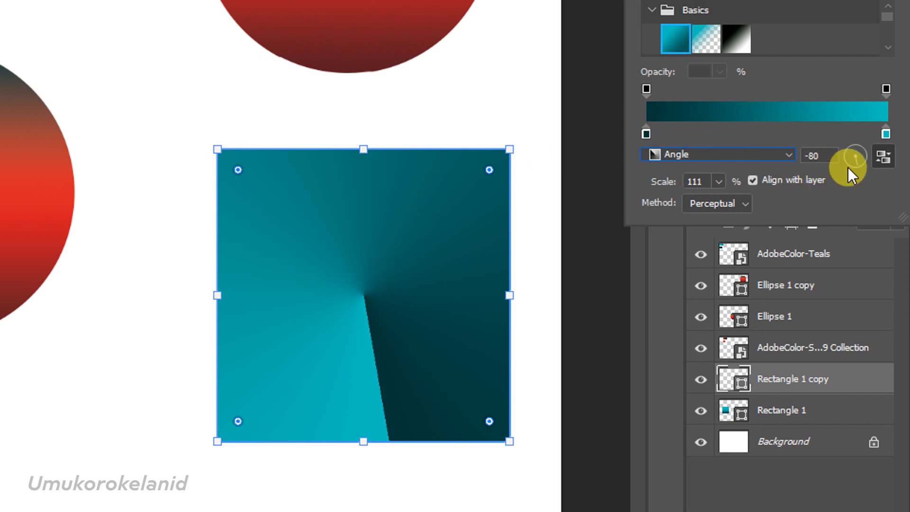
click(862, 152)
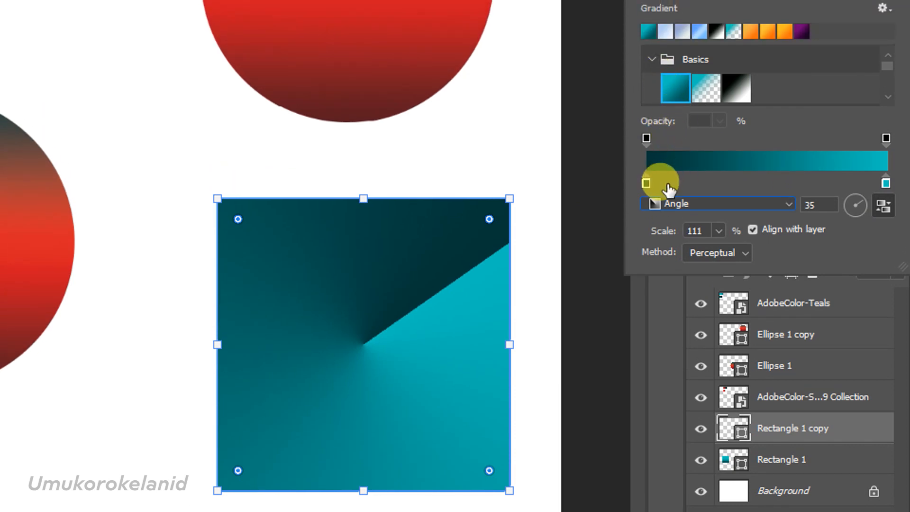
- Try the Reflected style on the square copy's gradient, and set the style to Diamond
click(698, 199)
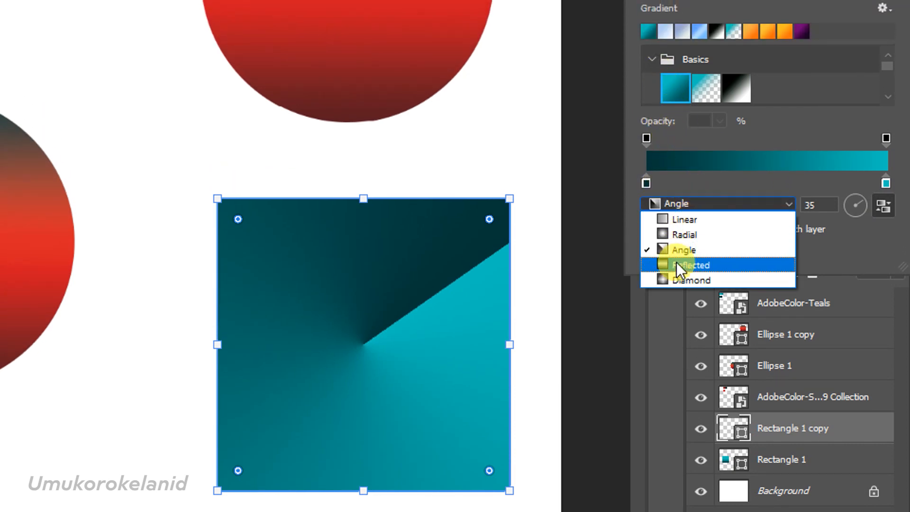
click(676, 263)
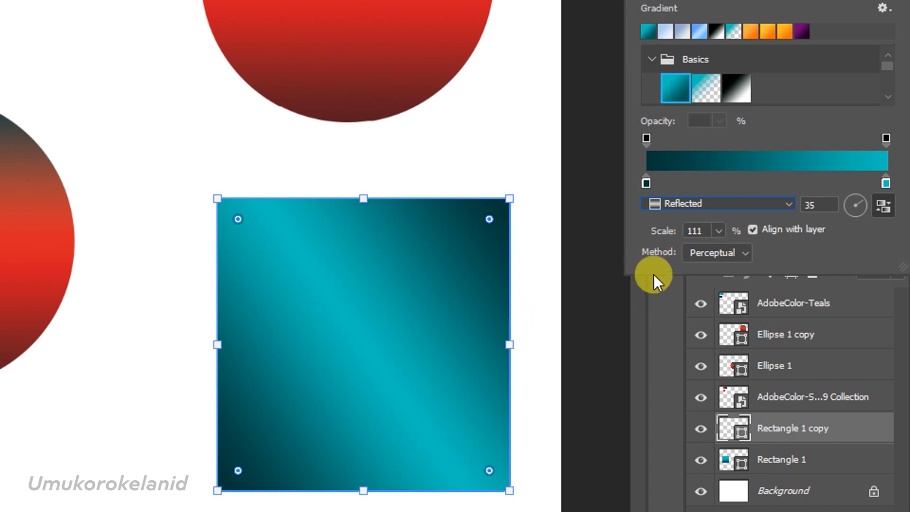
click(707, 203)
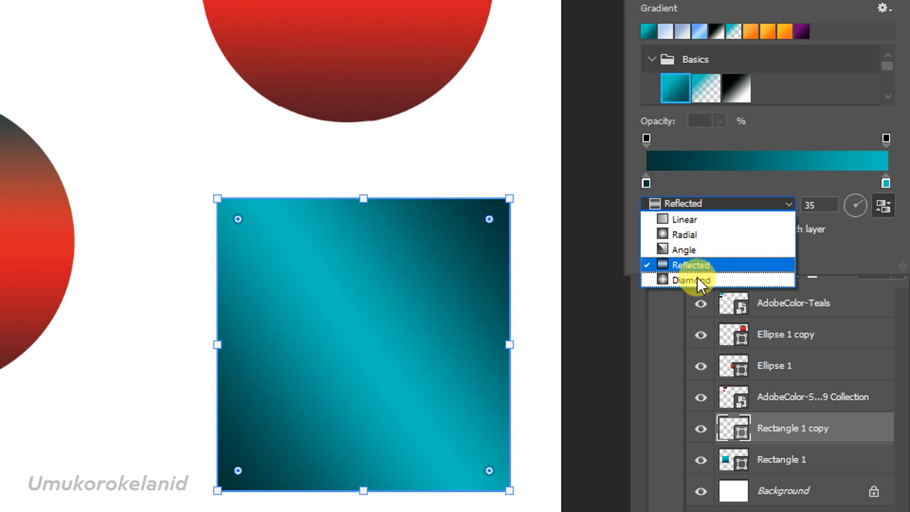
click(698, 280)
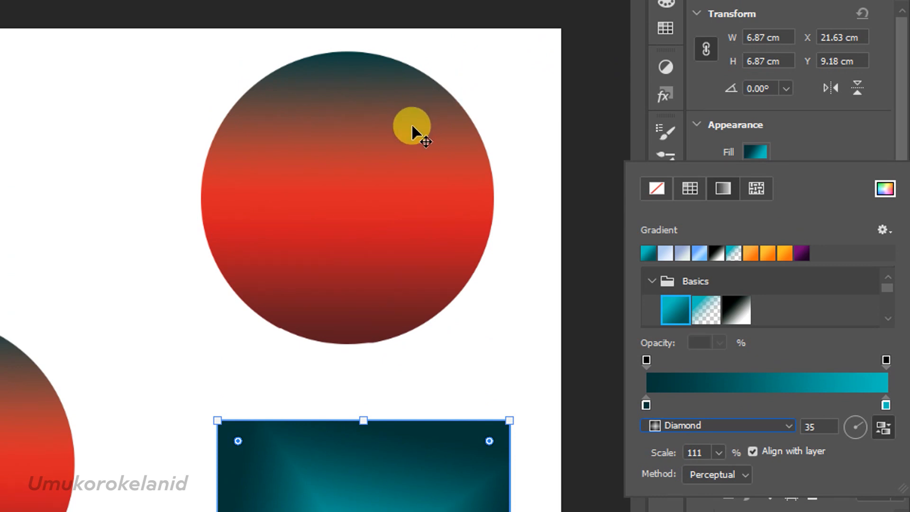
- Change the circle copy's linear gradient fill to the Radial style and reverse its colours
click(411, 134)
click(413, 157)
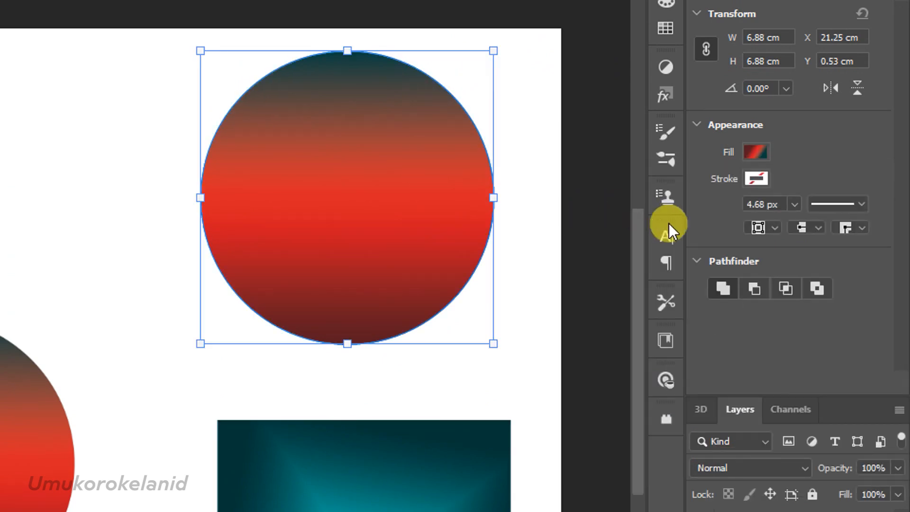
click(757, 152)
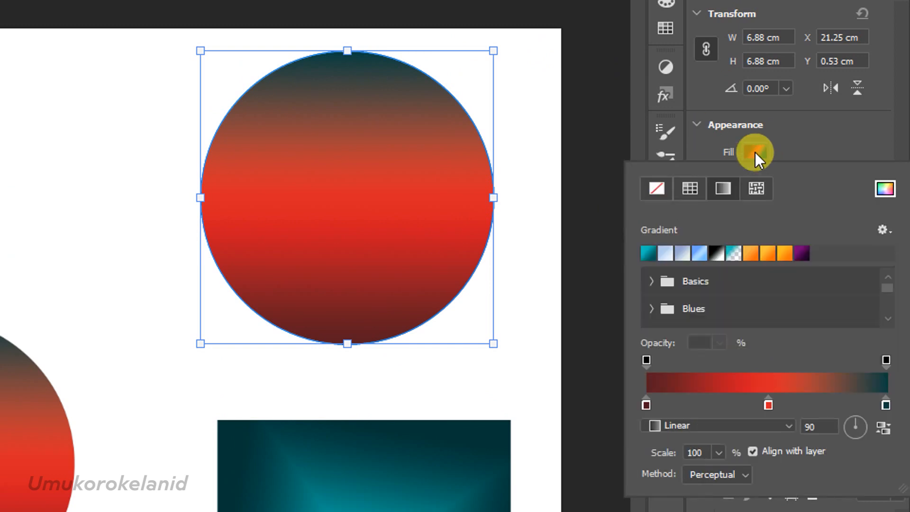
click(787, 428)
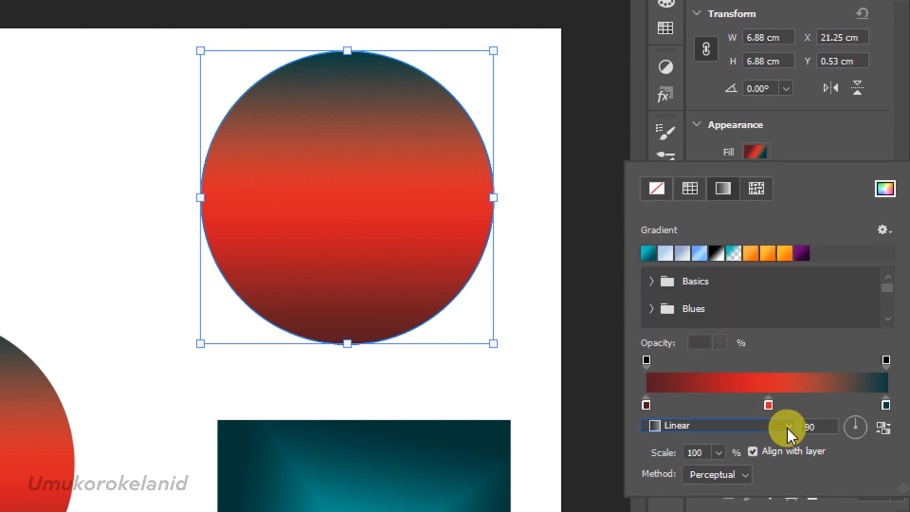
click(718, 428)
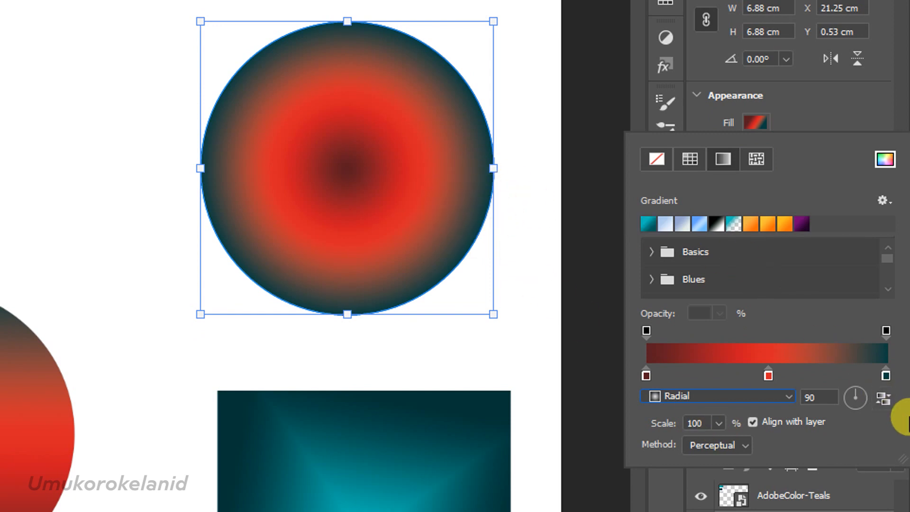
click(885, 400)
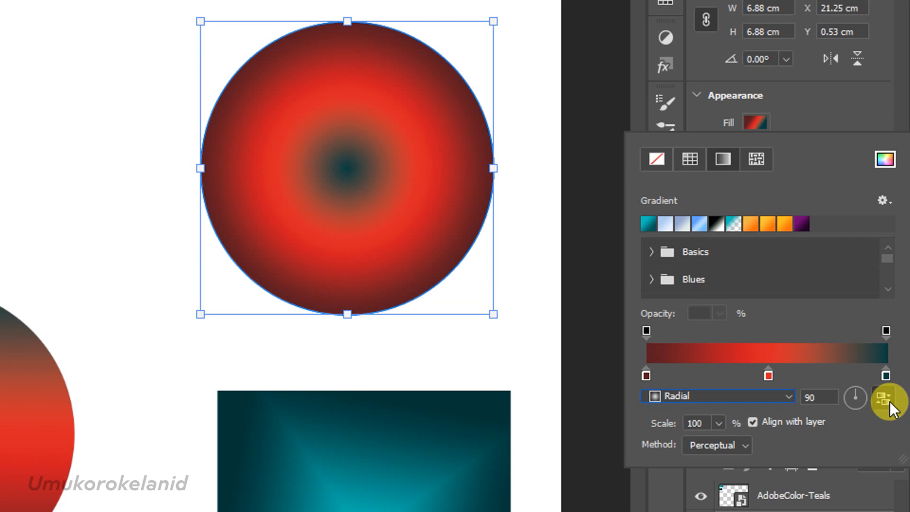